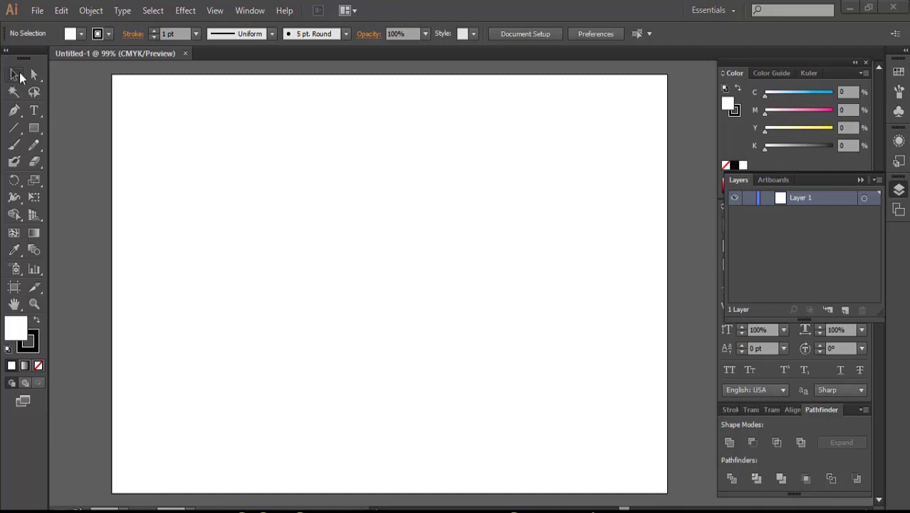
{"action": "left_click", "coordinate": [37, 127]}
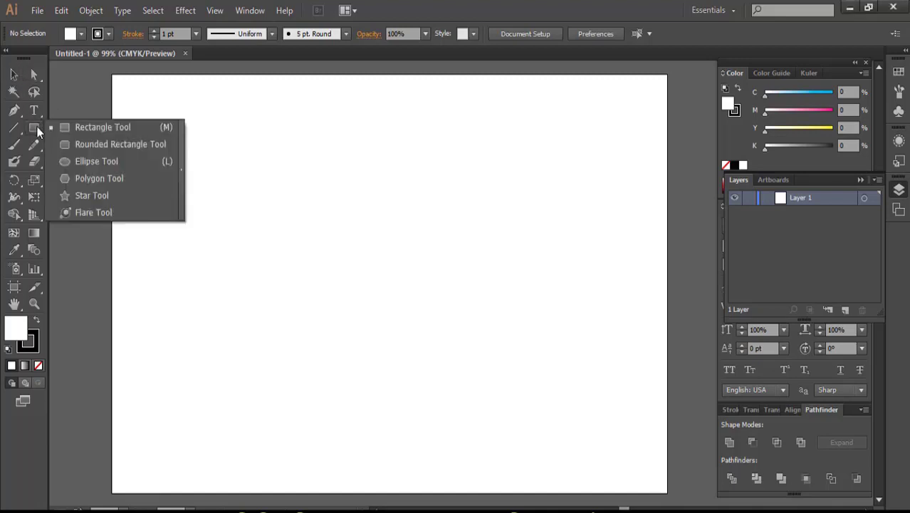
{"action": "left_click", "coordinate": [97, 163]}
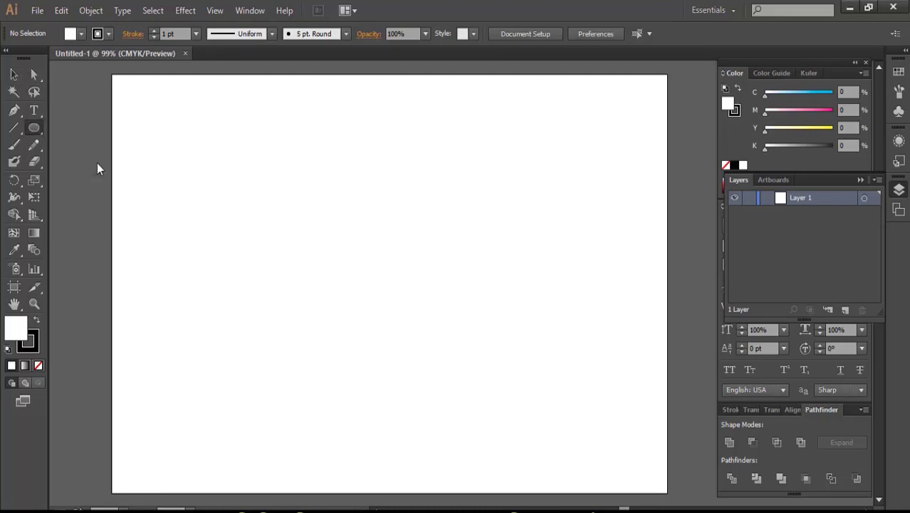
{"action": "left_click", "coordinate": [18, 79]}
Draw a square with the Rectangle tool in the middle of the artboard and move it slightly up and to the right.
{"action": "left_click", "coordinate": [34, 129]}
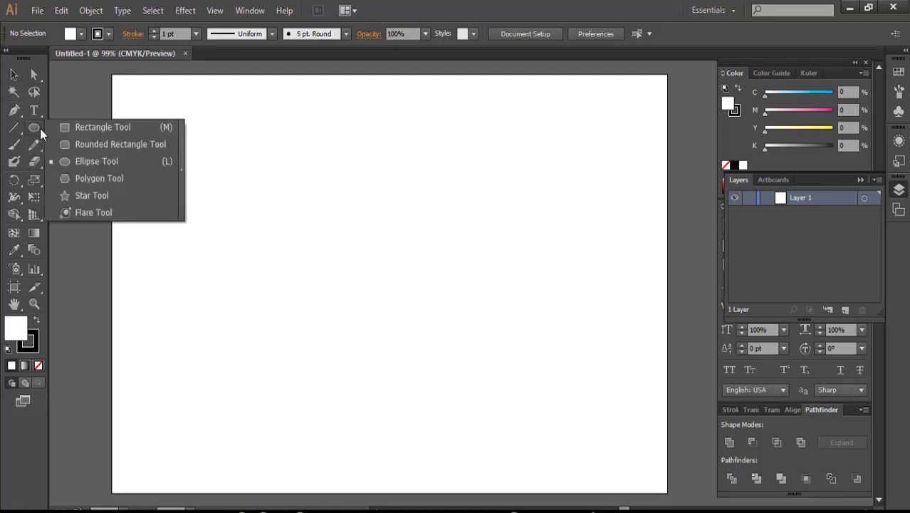
{"action": "left_click", "coordinate": [97, 127]}
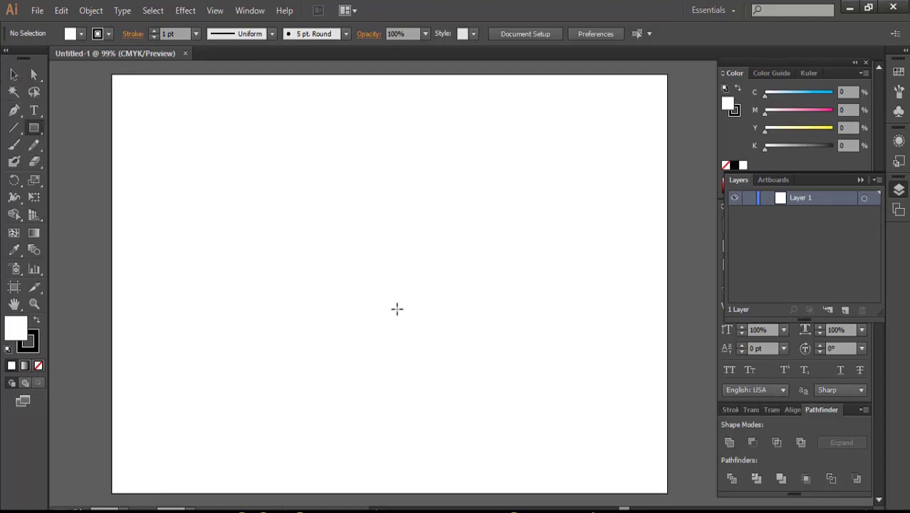
{"action": "left_click_drag", "start_coordinate": [390, 293], "coordinate": [417, 369]}
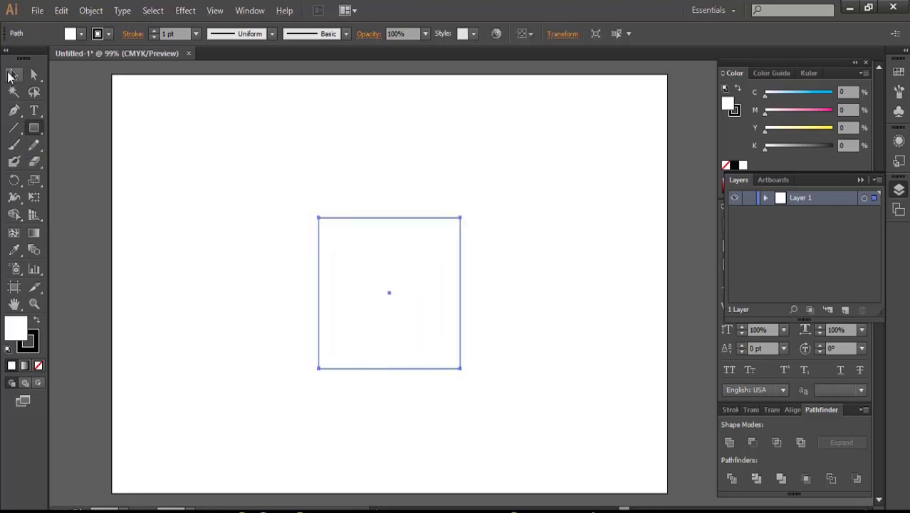
{"action": "left_click", "coordinate": [13, 75]}
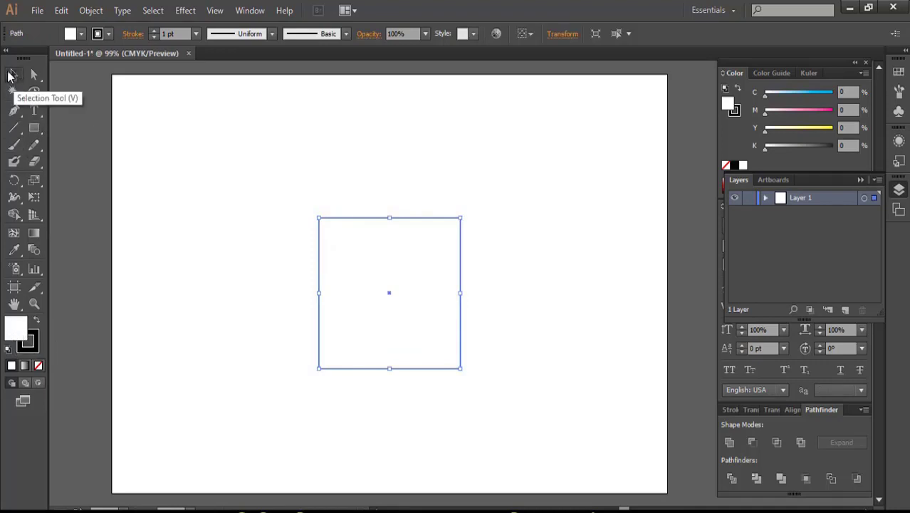
{"action": "left_click_drag", "start_coordinate": [283, 179], "coordinate": [490, 412]}
{"action": "left_click_drag", "start_coordinate": [398, 290], "coordinate": [426, 269]}
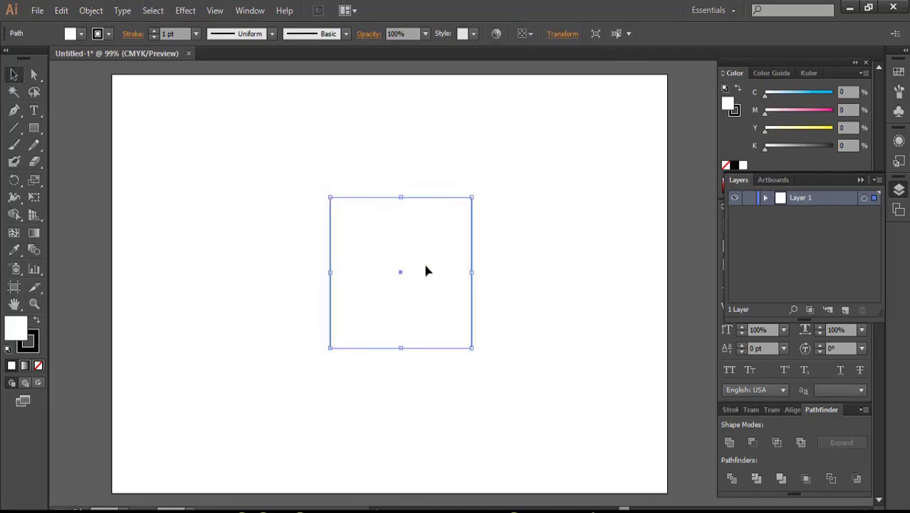
Fill the square with a strong red.
{"action": "double_click", "coordinate": [17, 330]}
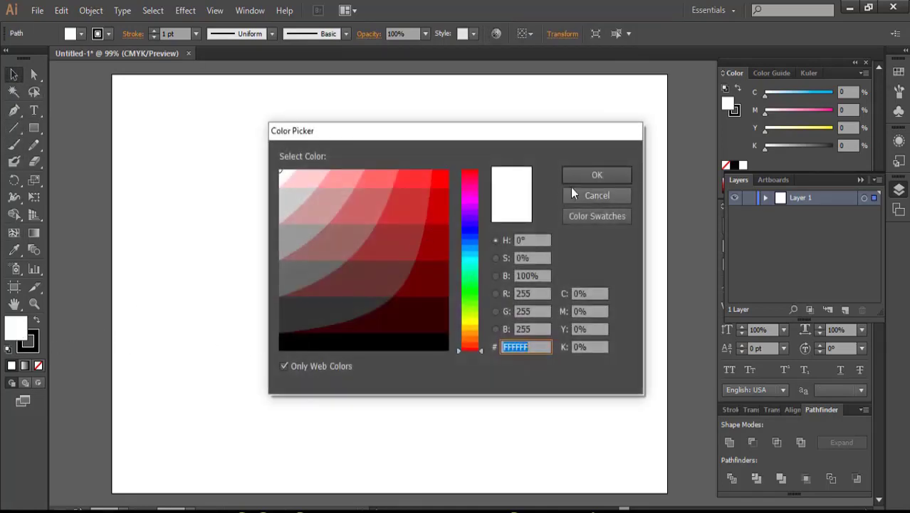
{"action": "left_click", "coordinate": [438, 197]}
{"action": "left_click", "coordinate": [575, 178]}
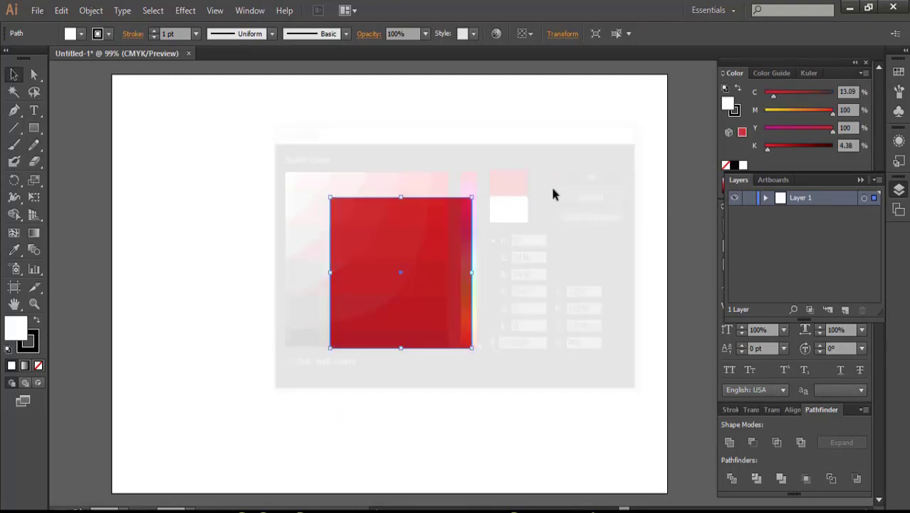
{"action": "left_click", "coordinate": [217, 312]}
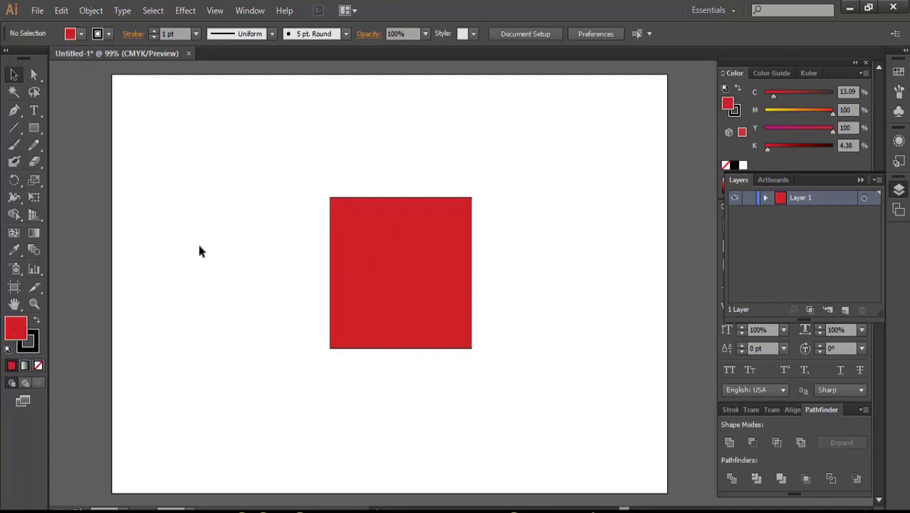
Remove the stroke from the red square by setting its stroke to None.
{"action": "left_click", "coordinate": [384, 317]}
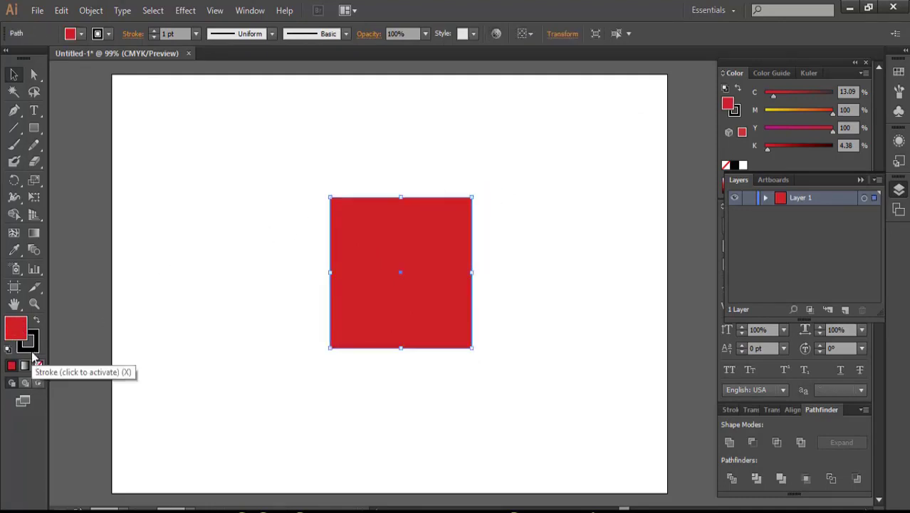
{"action": "left_click", "coordinate": [33, 345]}
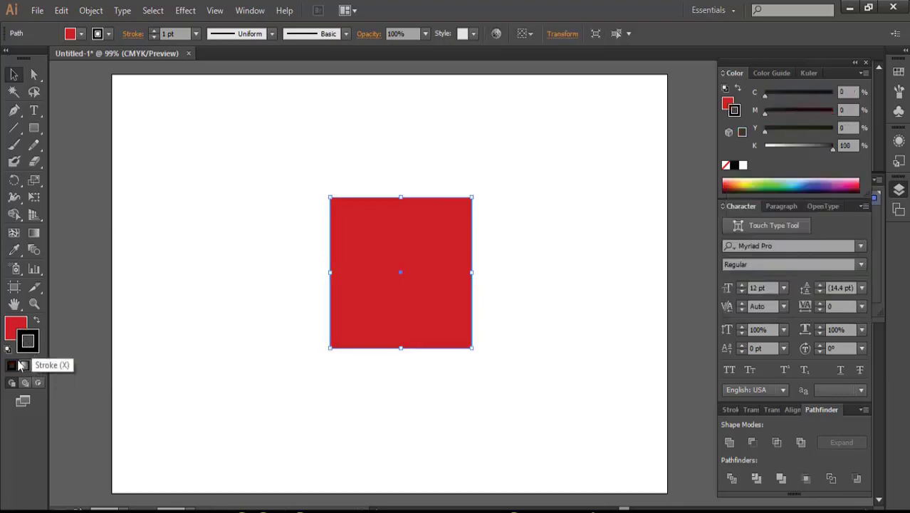
{"action": "left_click", "coordinate": [38, 366]}
{"action": "left_click", "coordinate": [250, 311]}
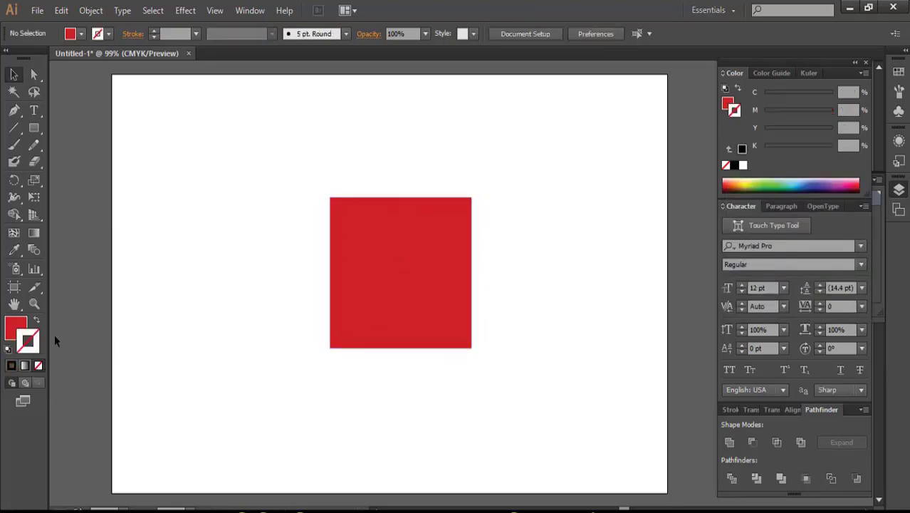
Select the red square's corner anchor points one after another with the Direct Selection tool.
{"action": "left_click", "coordinate": [34, 303]}
{"action": "left_click", "coordinate": [430, 279]}
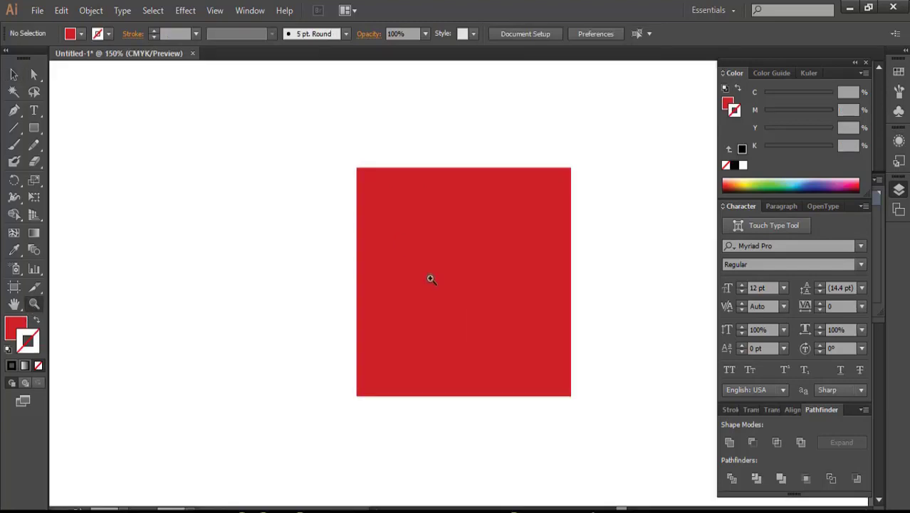
{"action": "left_click_drag", "start_coordinate": [478, 284], "coordinate": [413, 284]}
{"action": "left_click", "coordinate": [12, 75]}
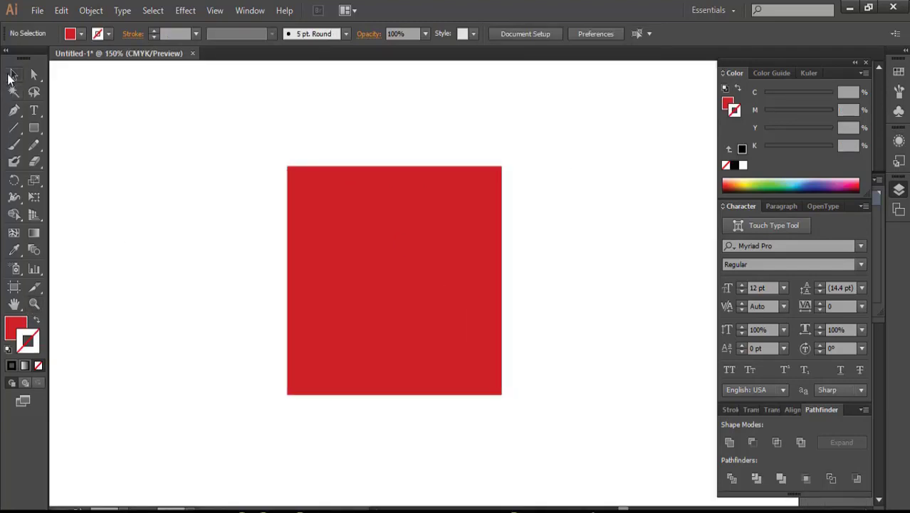
{"action": "left_click", "coordinate": [327, 222]}
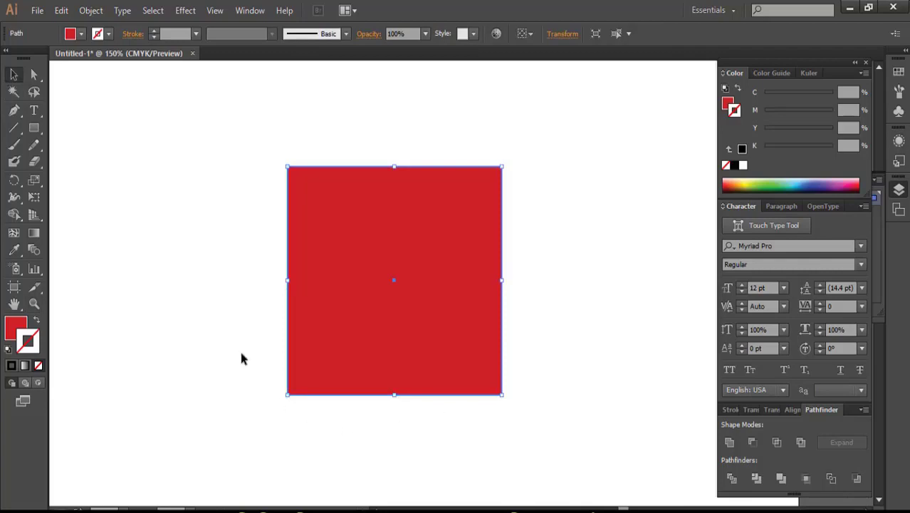
{"action": "left_click", "coordinate": [34, 74]}
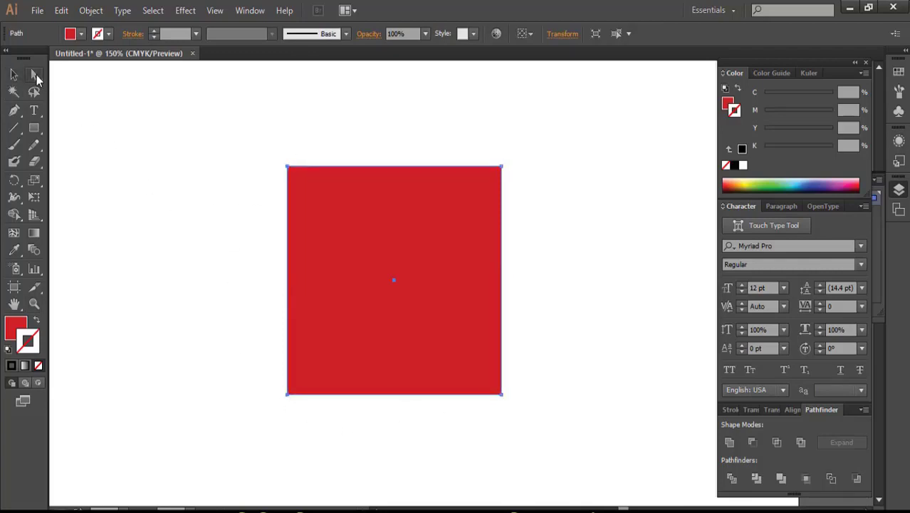
{"action": "left_click_drag", "start_coordinate": [527, 146], "coordinate": [496, 175]}
{"action": "left_click_drag", "start_coordinate": [239, 132], "coordinate": [307, 192]}
{"action": "left_click_drag", "start_coordinate": [238, 355], "coordinate": [331, 446]}
{"action": "left_click_drag", "start_coordinate": [580, 368], "coordinate": [468, 439]}
Move the square's upper-right anchor point outward and down to about X 8.3 in, Y 4.49 in, and undo the move.
{"action": "left_click_drag", "start_coordinate": [562, 133], "coordinate": [468, 220]}
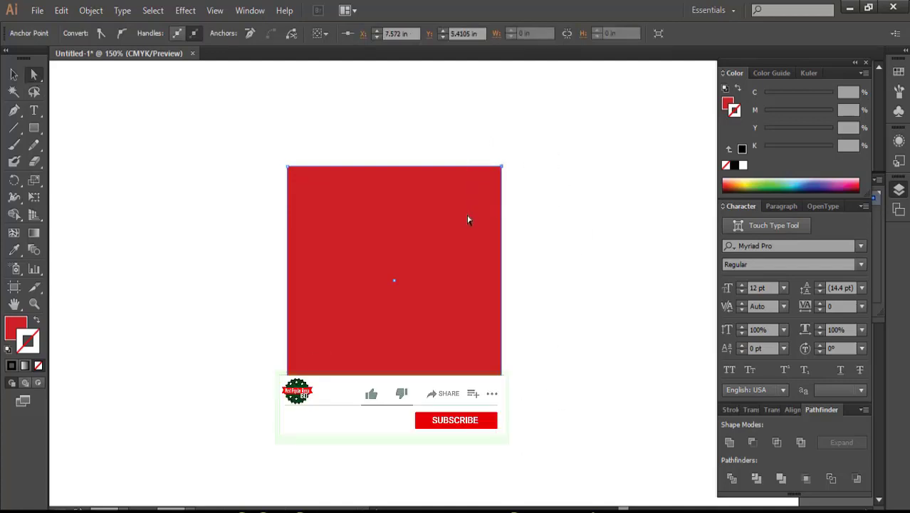
{"action": "left_click_drag", "start_coordinate": [501, 169], "coordinate": [554, 325]}
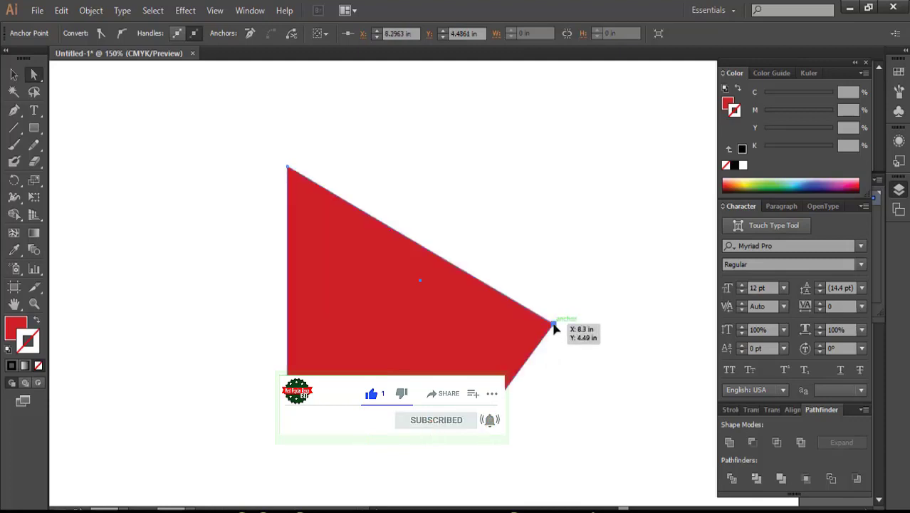
{"action": "key", "text": "ctrl+z"}
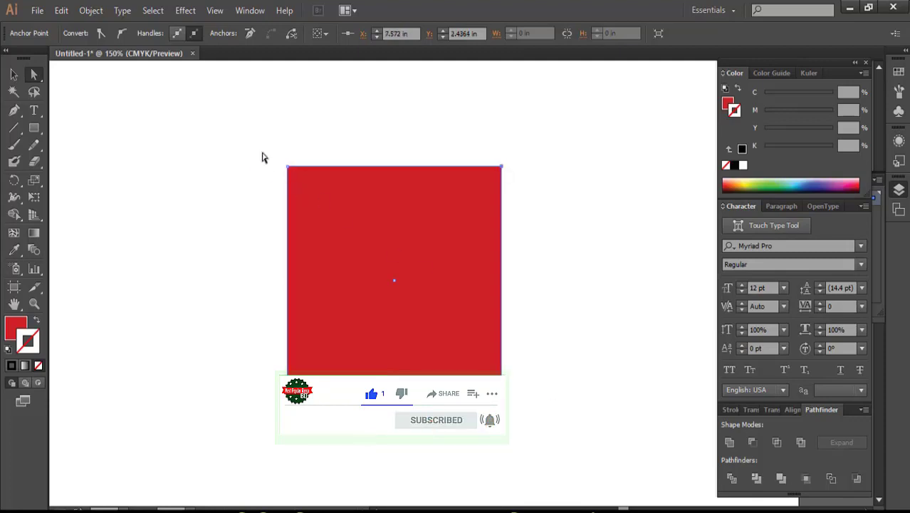
Move the square's upper-left anchor point inward to about X 6.95 in, Y 4.69 in, and undo the move.
{"action": "left_click_drag", "start_coordinate": [245, 140], "coordinate": [316, 211]}
{"action": "left_click_drag", "start_coordinate": [288, 167], "coordinate": [458, 340]}
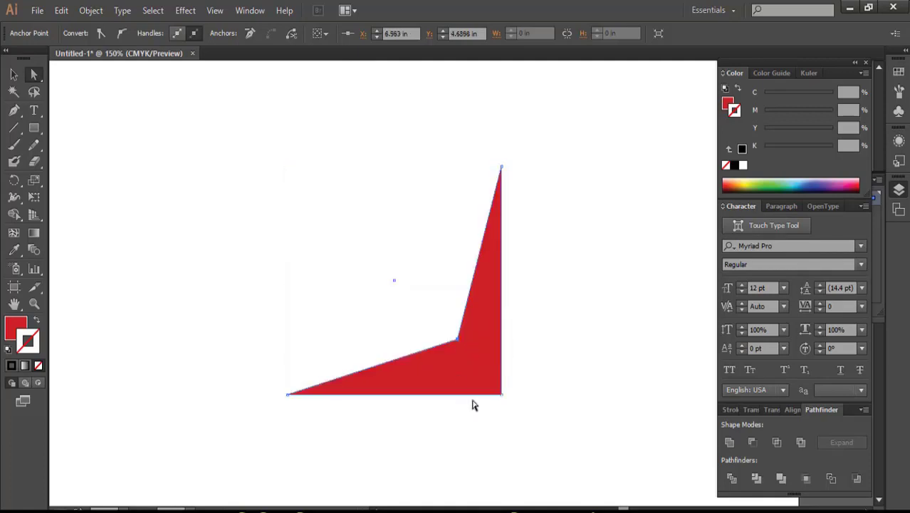
{"action": "key", "text": "ctrl+z"}
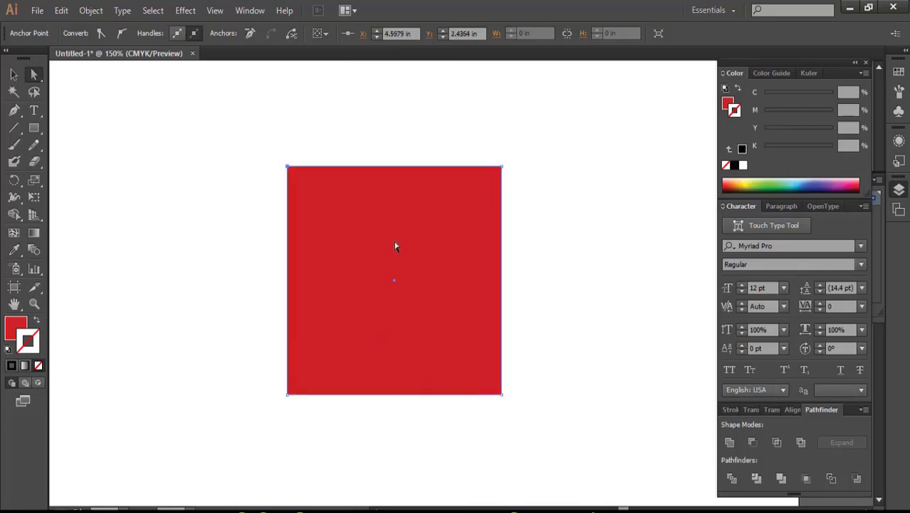
Delete the square's upper-left anchor point to form a right triangle, and clear the triangle from the artboard.
{"action": "left_click_drag", "start_coordinate": [221, 120], "coordinate": [298, 186]}
{"action": "key", "text": "Delete"}
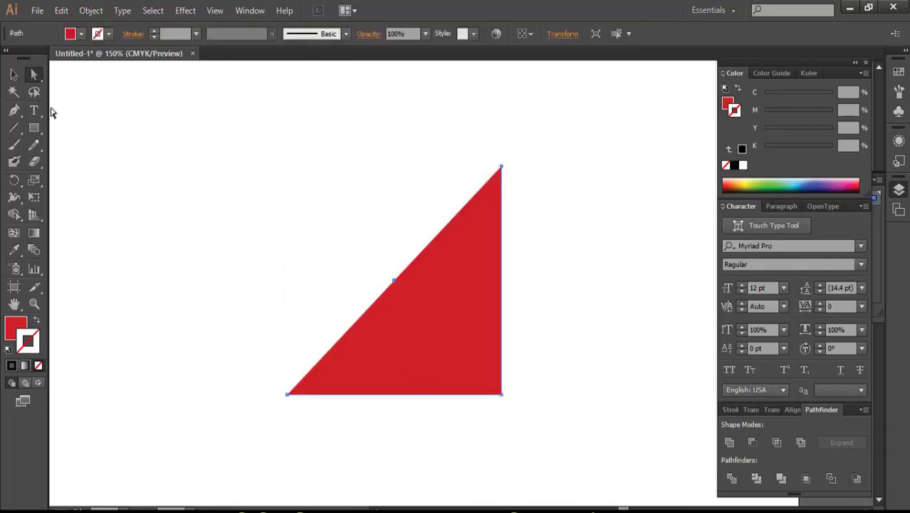
{"action": "left_click", "coordinate": [14, 74]}
{"action": "left_click", "coordinate": [199, 161]}
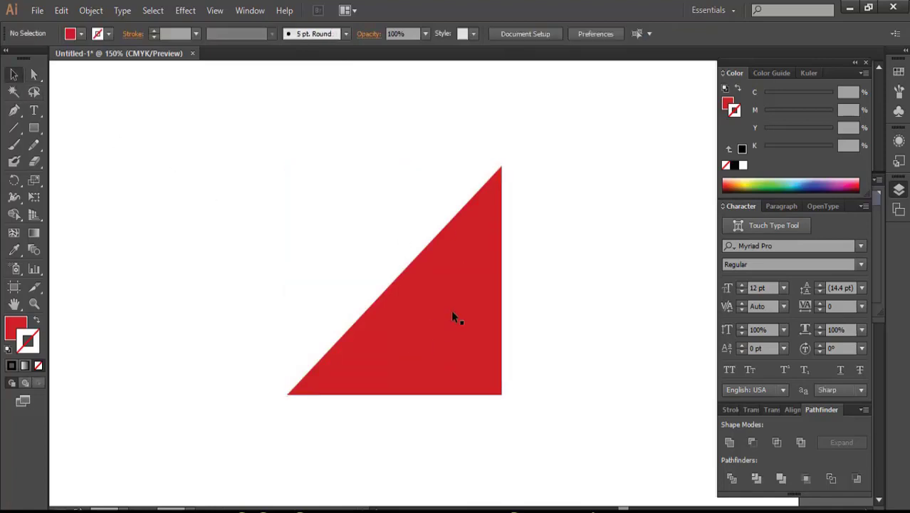
{"action": "left_click_drag", "start_coordinate": [303, 194], "coordinate": [503, 346]}
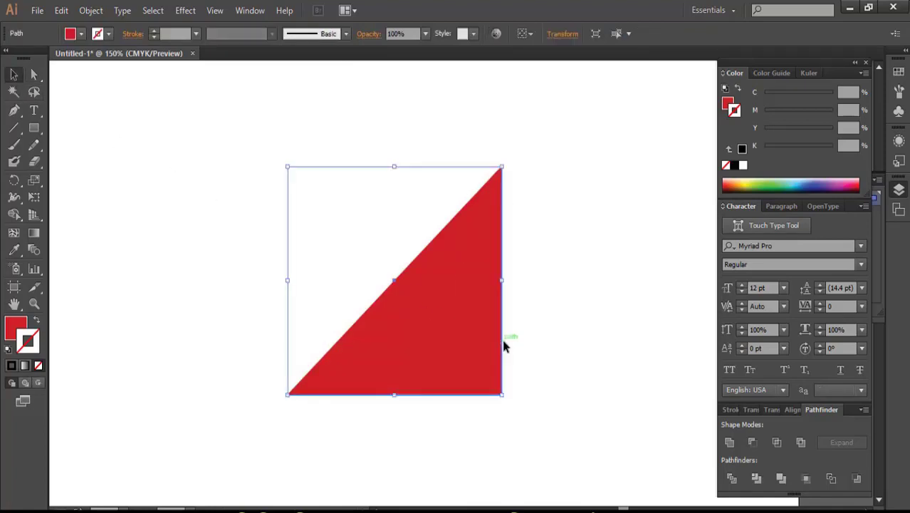
{"action": "key", "text": "Delete"}
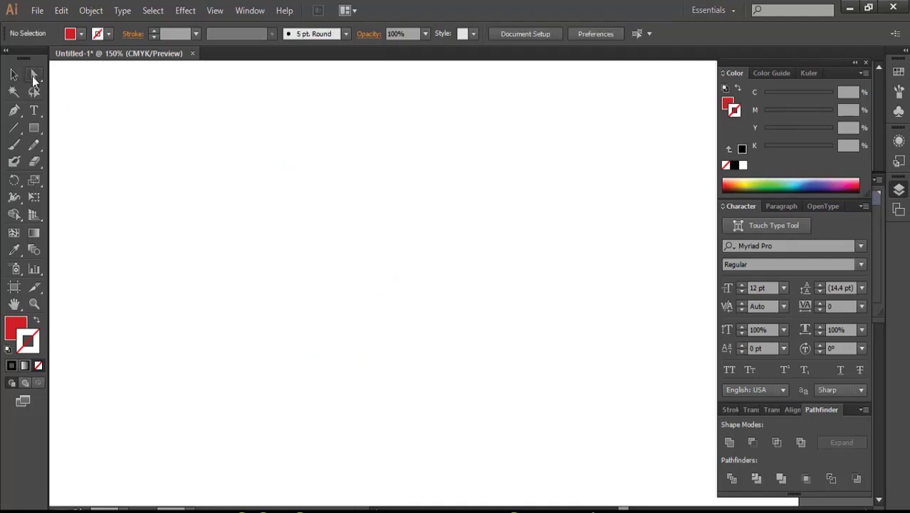
Draw a circle near the middle of the empty artboard with the Ellipse tool.
{"action": "left_click_drag", "start_coordinate": [33, 129], "coordinate": [89, 166]}
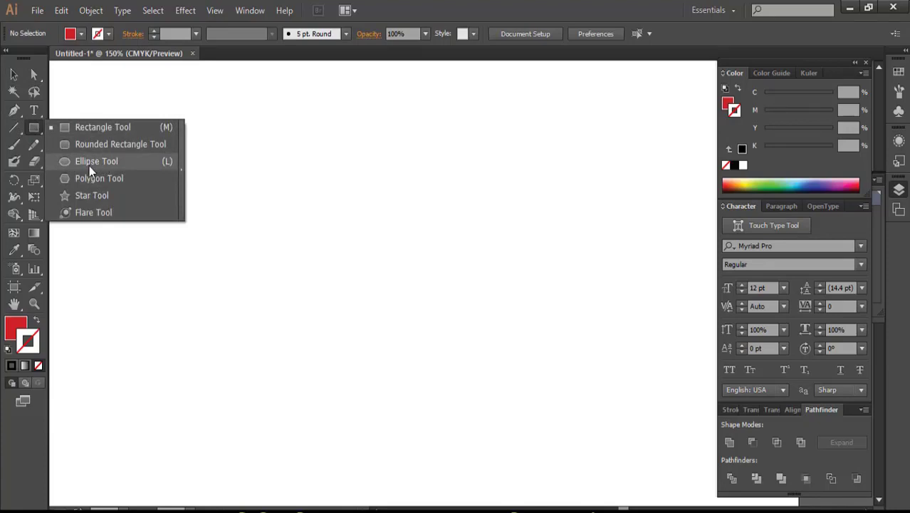
{"action": "left_click_drag", "start_coordinate": [73, 163], "coordinate": [129, 163]}
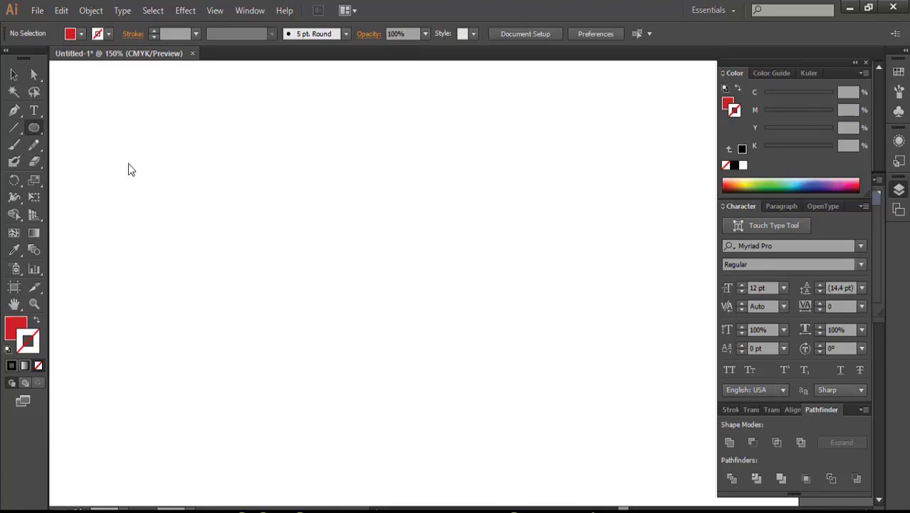
{"action": "left_click_drag", "start_coordinate": [385, 264], "coordinate": [411, 319]}
{"action": "left_click", "coordinate": [14, 74]}
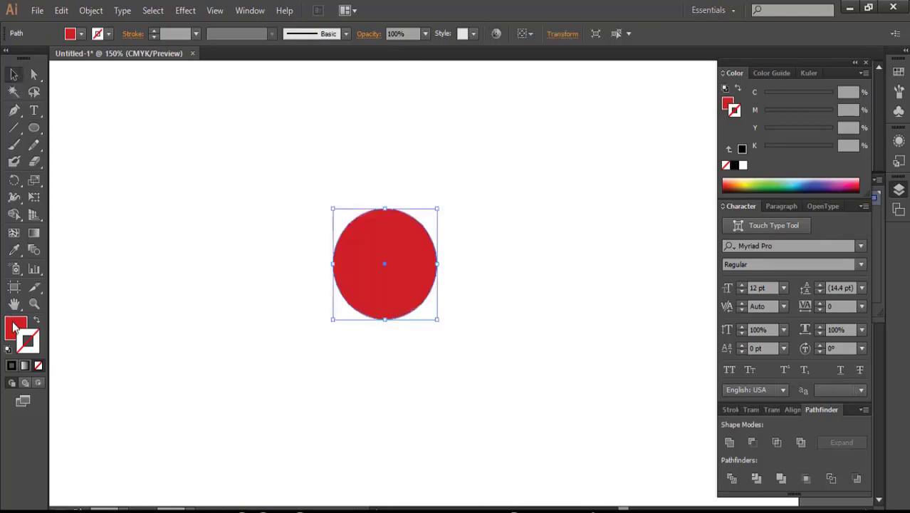
Fill the circle with black (000000) and move it slightly down and to the right.
{"action": "double_click", "coordinate": [16, 328]}
{"action": "left_click", "coordinate": [379, 347]}
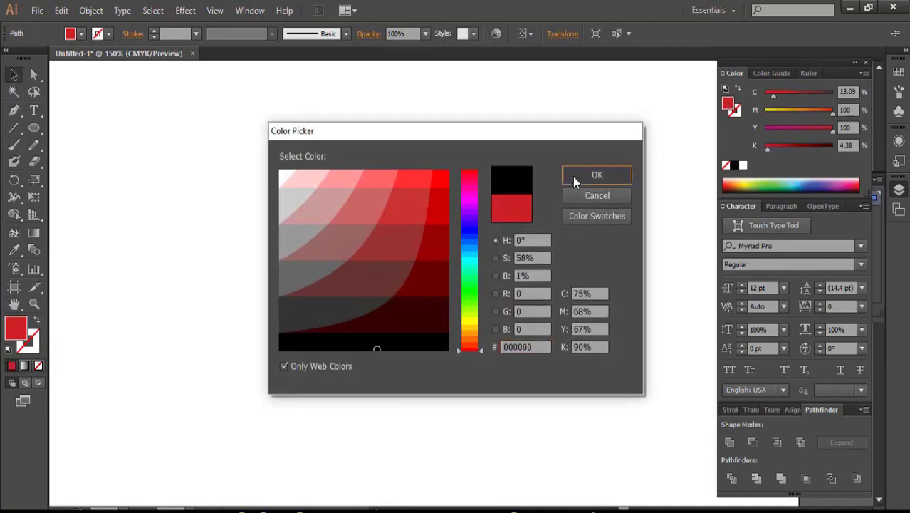
{"action": "left_click", "coordinate": [574, 177]}
{"action": "left_click_drag", "start_coordinate": [402, 298], "coordinate": [417, 330]}
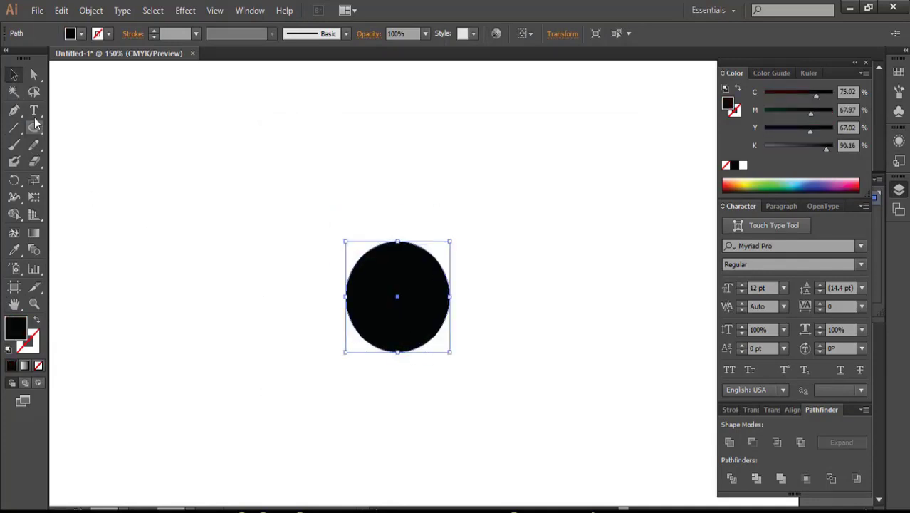
Delete the black circle's bottom anchor point with the Direct Selection tool to leave an upper half circle.
{"action": "left_click", "coordinate": [39, 74]}
{"action": "left_click_drag", "start_coordinate": [392, 372], "coordinate": [407, 346]}
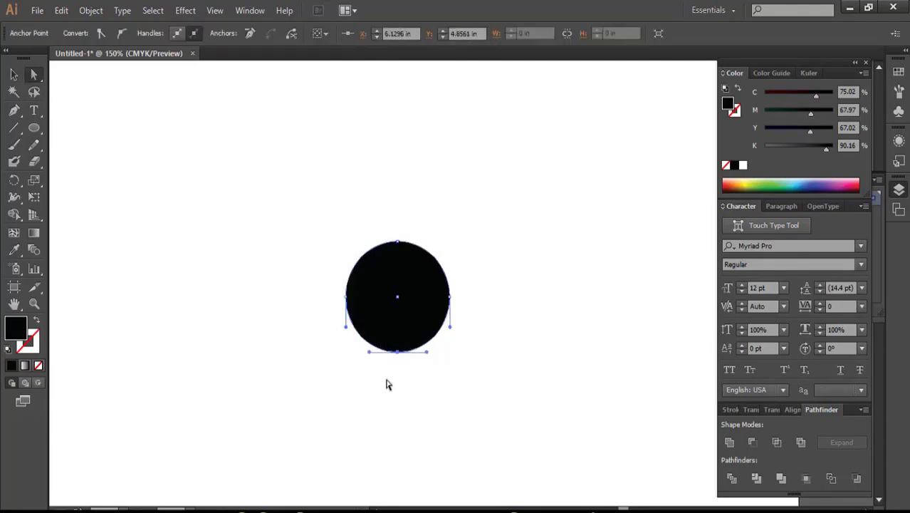
{"action": "left_click_drag", "start_coordinate": [383, 379], "coordinate": [416, 336]}
{"action": "left_click_drag", "start_coordinate": [427, 409], "coordinate": [427, 408]}
{"action": "key", "text": "Delete"}
Draw a small black circle centred just above the half circle, leaving a narrow gap between them.
{"action": "left_click", "coordinate": [34, 128]}
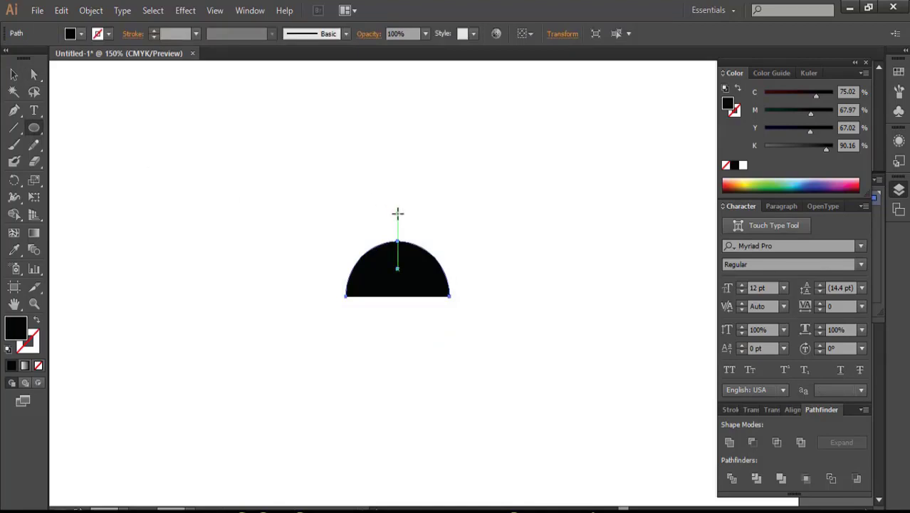
{"action": "left_click_drag", "start_coordinate": [398, 213], "coordinate": [413, 228]}
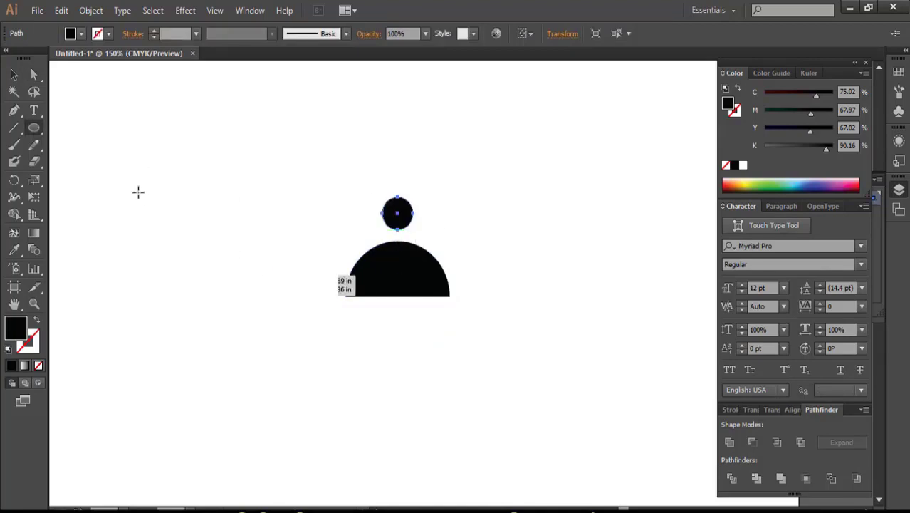
{"action": "left_click", "coordinate": [13, 74]}
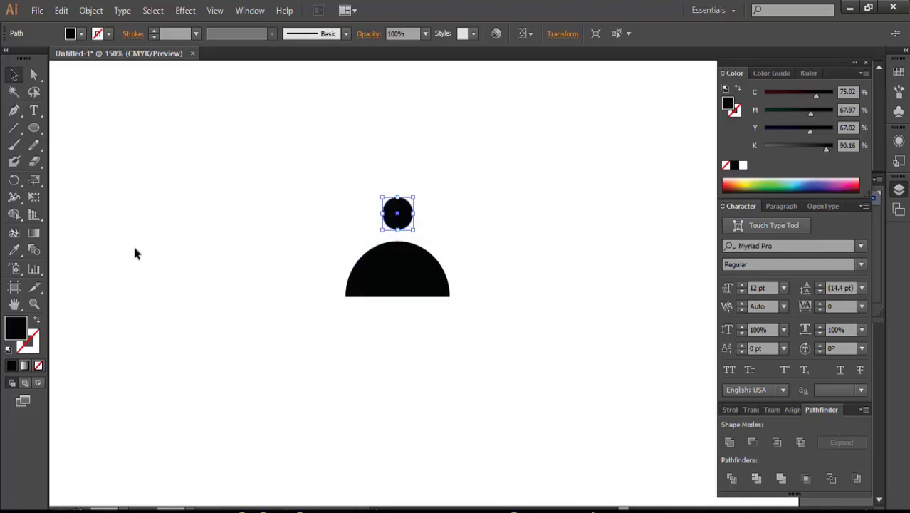
Nudge the small circle straight down until it sits just above the top of the half circle.
{"action": "key", "text": "Down"}
{"action": "key", "text": "Down"}
{"action": "key", "text": "Down"}
{"action": "key", "text": "Down"}
{"action": "key", "text": "Down"}
{"action": "key", "text": "Down"}
{"action": "key", "text": "Down"}
{"action": "key", "text": "Down"}
{"action": "key", "text": "Down"}
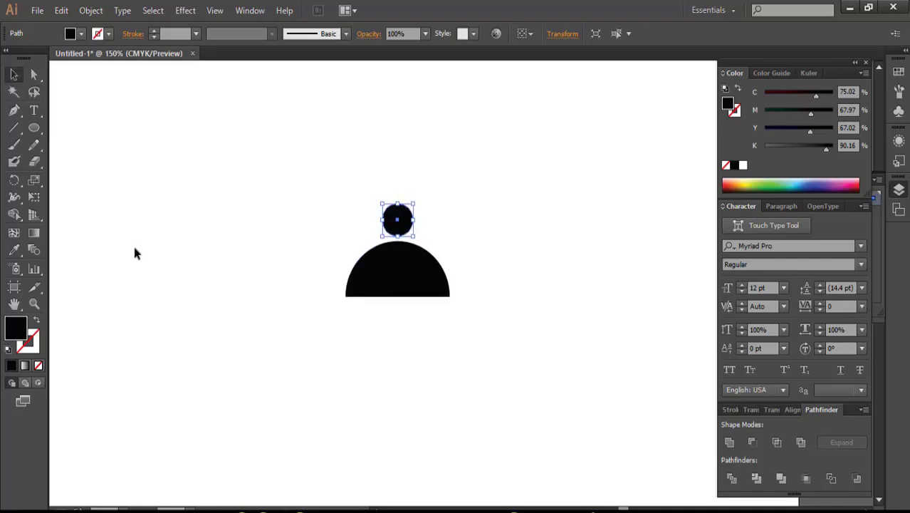
{"action": "left_click_drag", "start_coordinate": [289, 194], "coordinate": [459, 331]}
{"action": "left_click", "coordinate": [300, 319]}
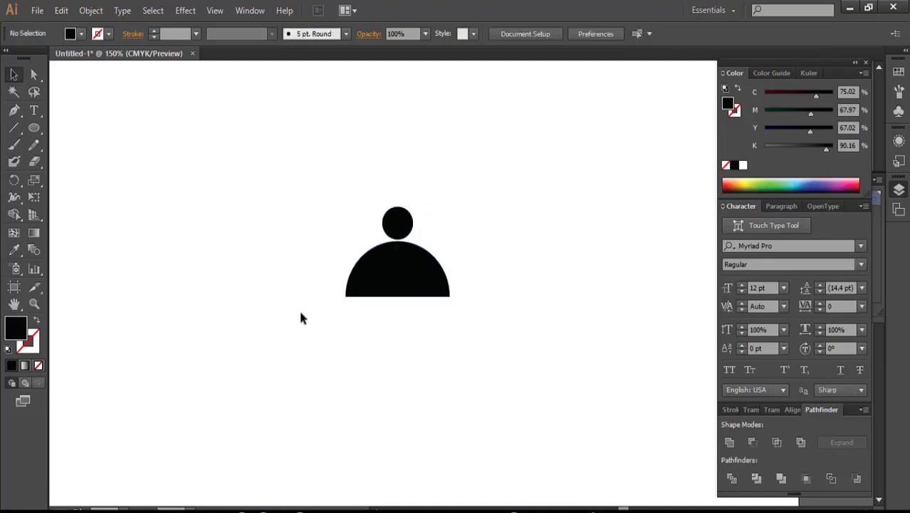
Enlarge the head circle slightly about its centre and nudge it down to sit just above the half circle.
{"action": "left_click", "coordinate": [396, 218]}
{"action": "key", "text": "Up"}
{"action": "key", "text": "Up"}
{"action": "key", "text": "Up"}
{"action": "key", "text": "Up"}
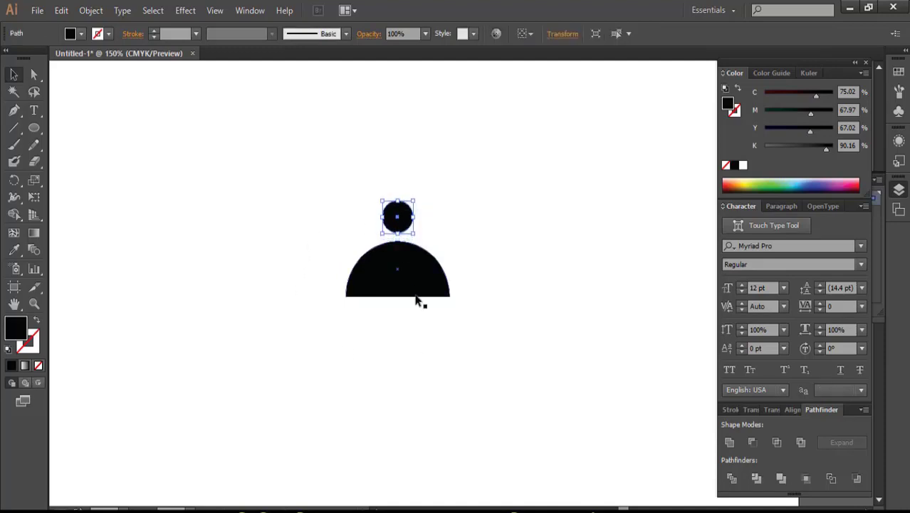
{"action": "left_click_drag", "start_coordinate": [415, 232], "coordinate": [421, 244]}
{"action": "key", "text": "Down"}
{"action": "key", "text": "Down"}
{"action": "key", "text": "Down"}
{"action": "key", "text": "Down"}
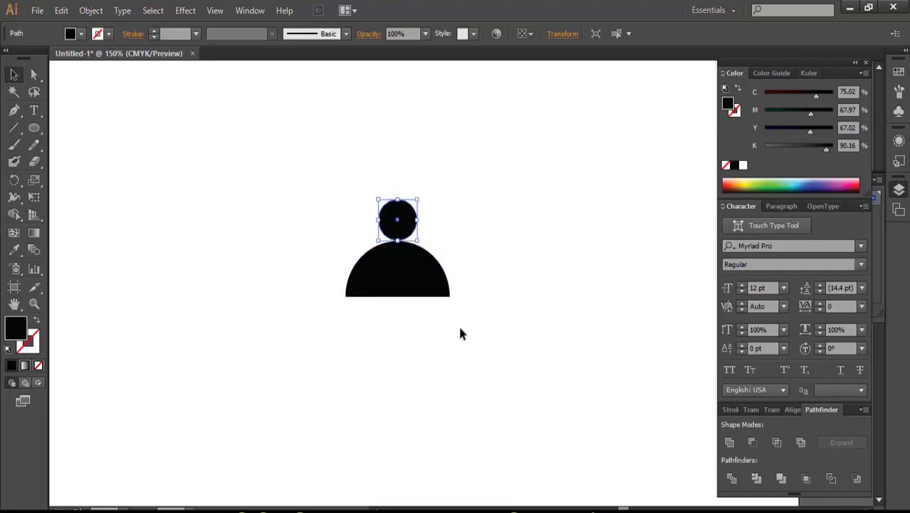
{"action": "left_click", "coordinate": [470, 341]}
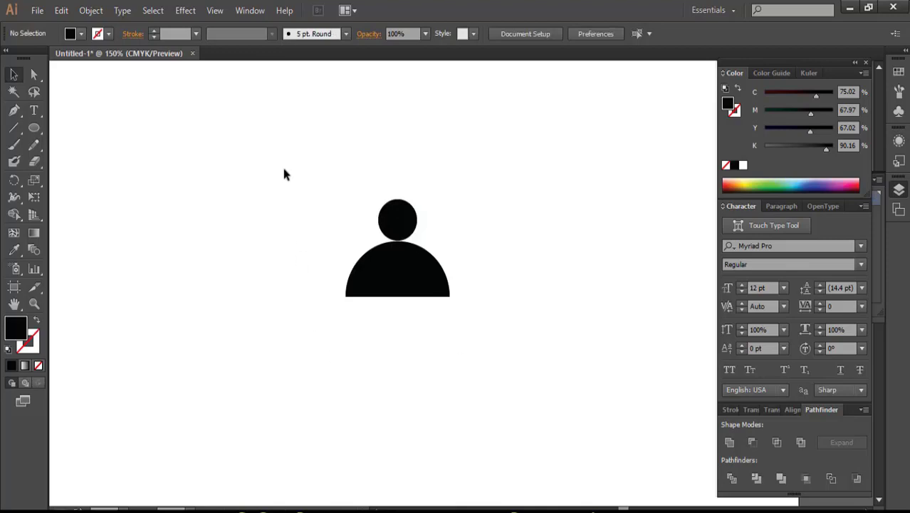
Delete the whole person icon and draw a black hexagon near the middle of the artboard with the Polygon tool.
{"action": "left_click_drag", "start_coordinate": [284, 171], "coordinate": [573, 390]}
{"action": "key", "text": "Delete"}
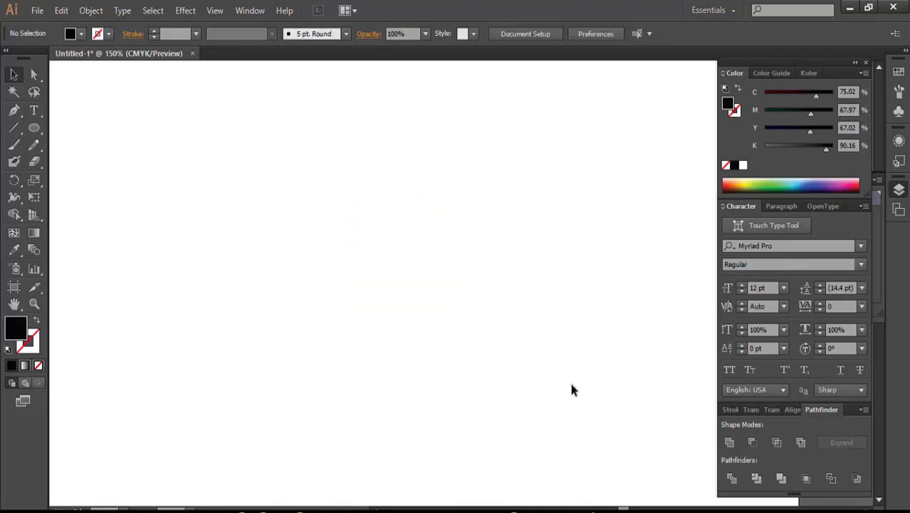
{"action": "left_click", "coordinate": [36, 128]}
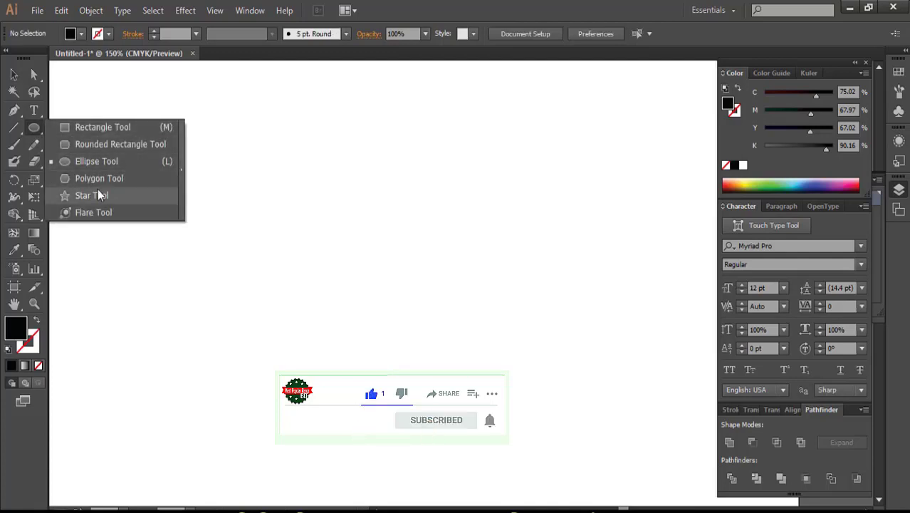
{"action": "left_click", "coordinate": [79, 180]}
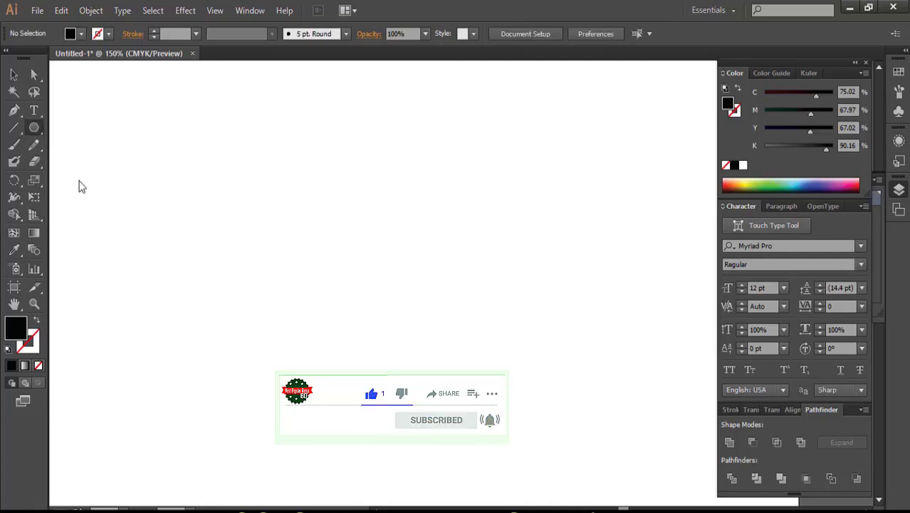
{"action": "left_click_drag", "start_coordinate": [397, 305], "coordinate": [398, 378]}
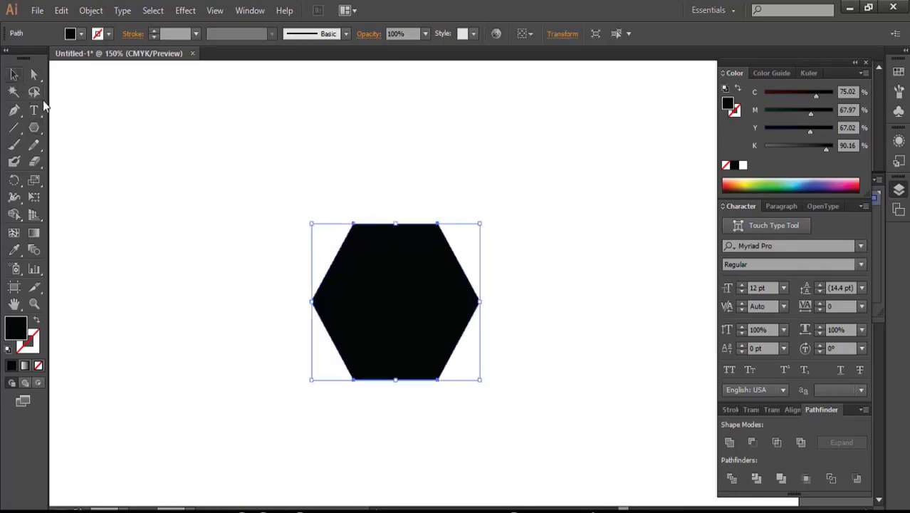
Rotate the hexagon so that one corner points straight up and two sides stand vertical.
{"action": "left_click", "coordinate": [14, 127]}
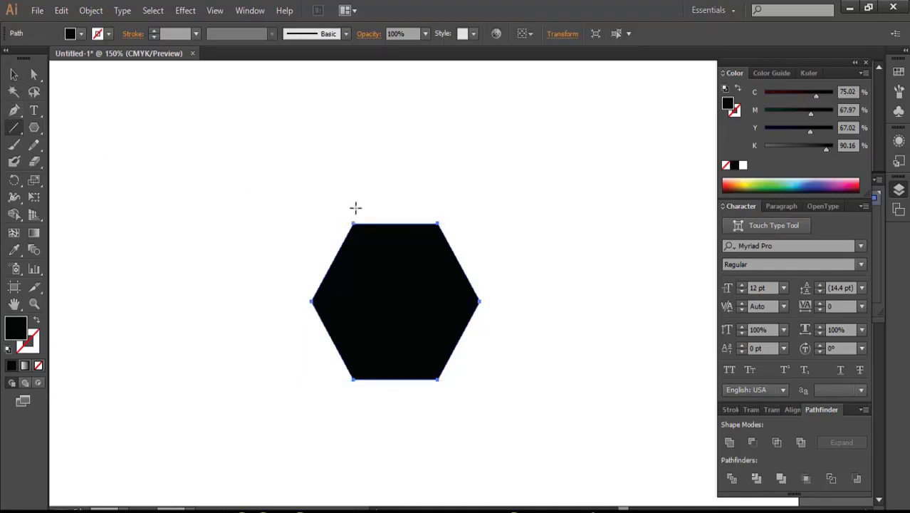
{"action": "left_click", "coordinate": [15, 75]}
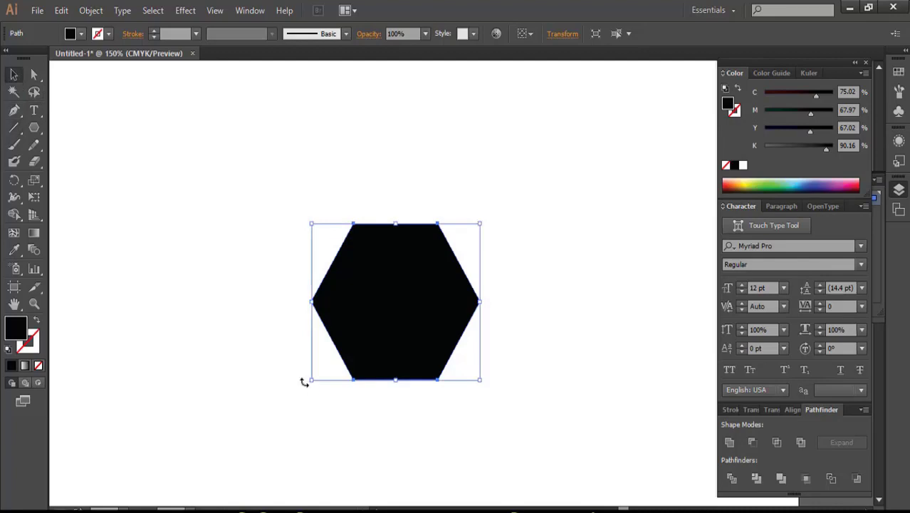
{"action": "left_click_drag", "start_coordinate": [305, 381], "coordinate": [482, 389]}
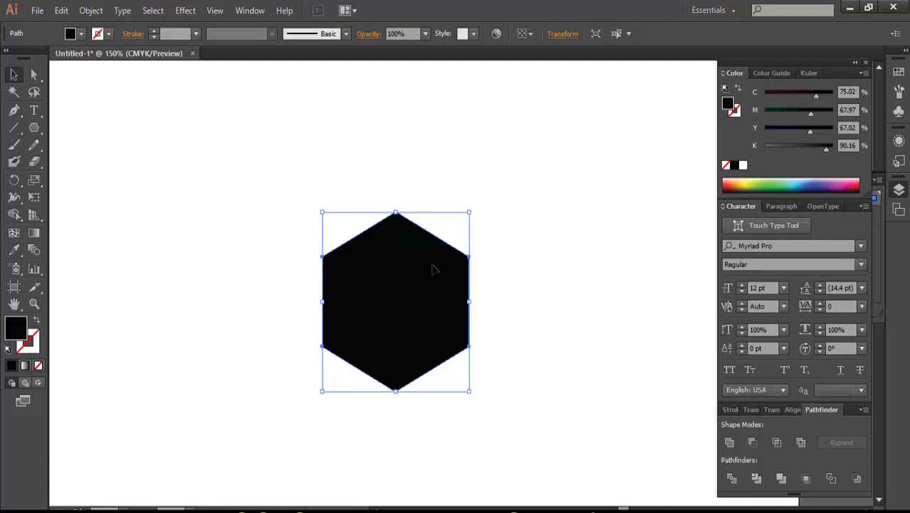
Draw a diagonal line through the hexagon's upper-left and lower-right corners, extending past both and adjusted to meet the corners.
{"action": "left_click", "coordinate": [10, 129]}
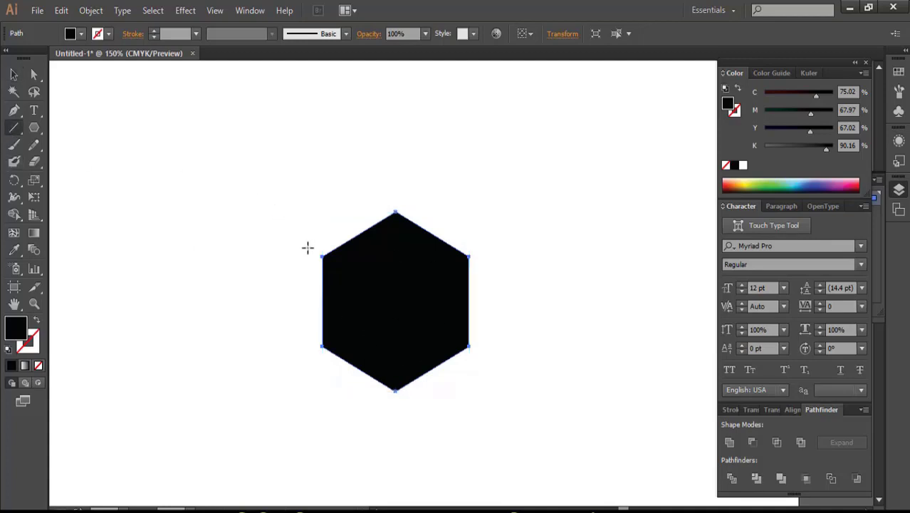
{"action": "left_click_drag", "start_coordinate": [299, 237], "coordinate": [494, 362]}
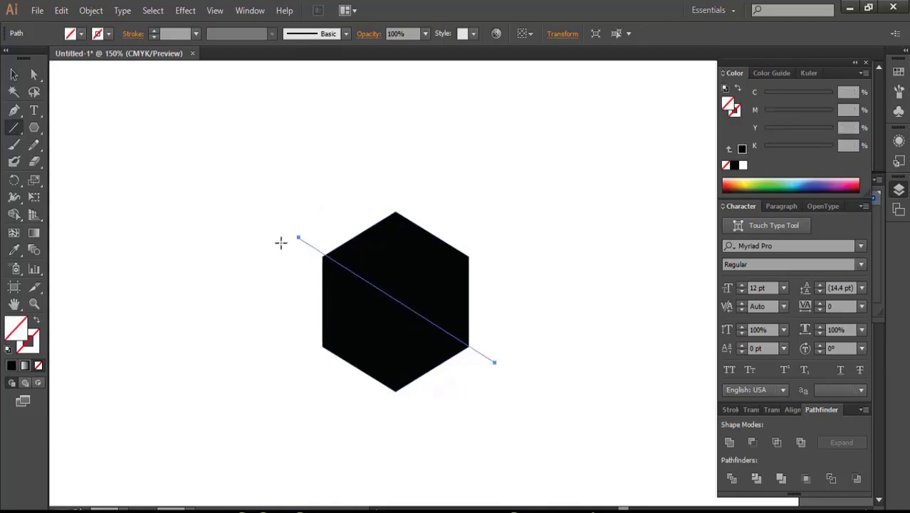
{"action": "key", "text": "v"}
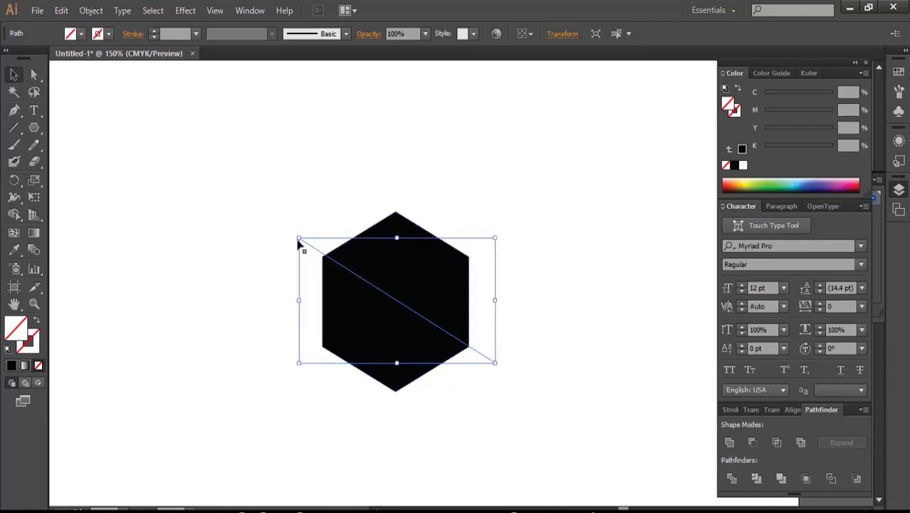
{"action": "left_click_drag", "start_coordinate": [299, 242], "coordinate": [294, 242]}
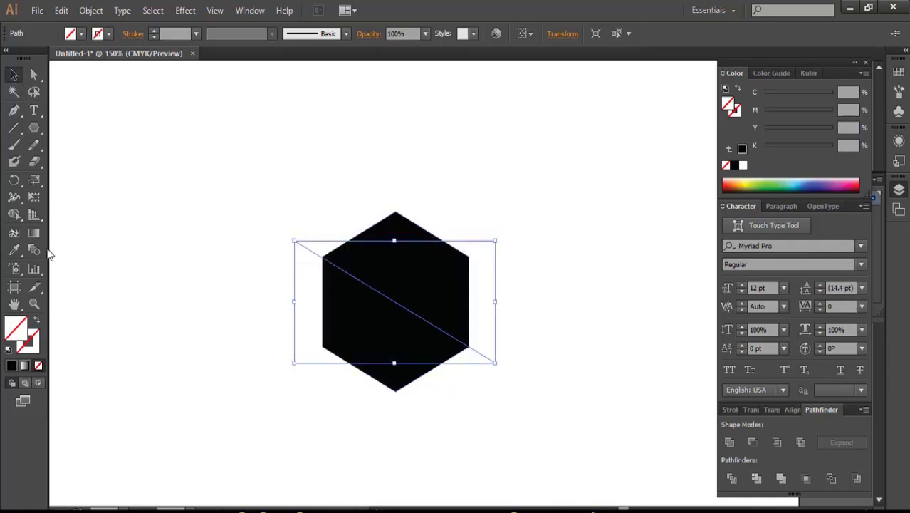
Draw a second diagonal line through the hexagon's lower-left and upper-right corners, extended beyond both corners.
{"action": "left_click", "coordinate": [14, 127]}
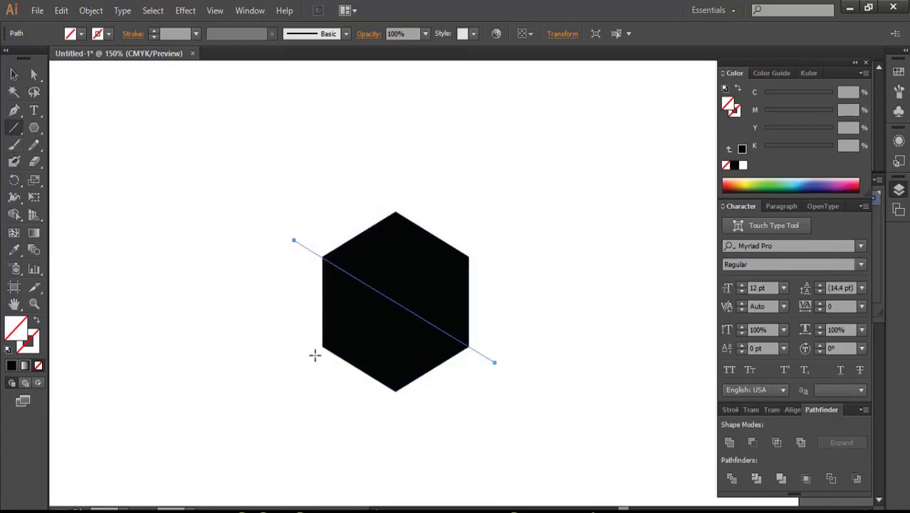
{"action": "left_click_drag", "start_coordinate": [315, 355], "coordinate": [509, 229]}
{"action": "left_click", "coordinate": [14, 74]}
{"action": "left_click", "coordinate": [317, 354]}
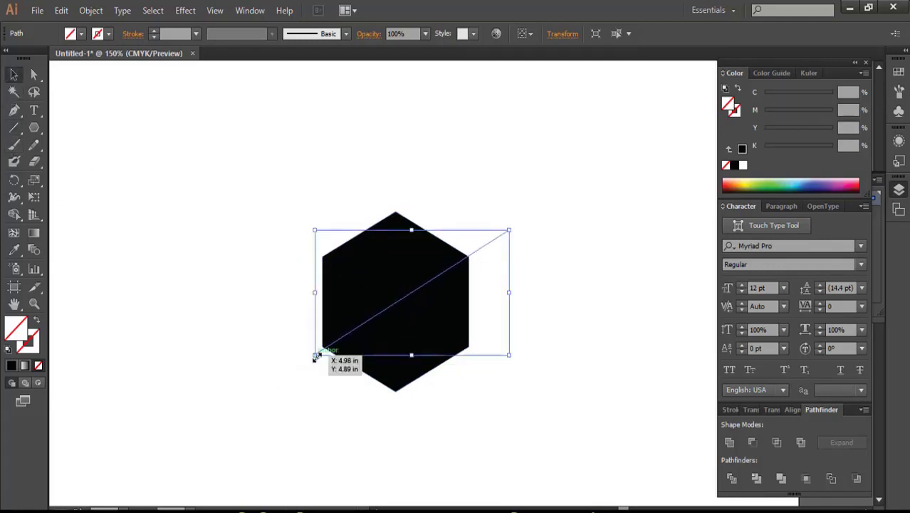
{"action": "left_click_drag", "start_coordinate": [315, 355], "coordinate": [288, 368]}
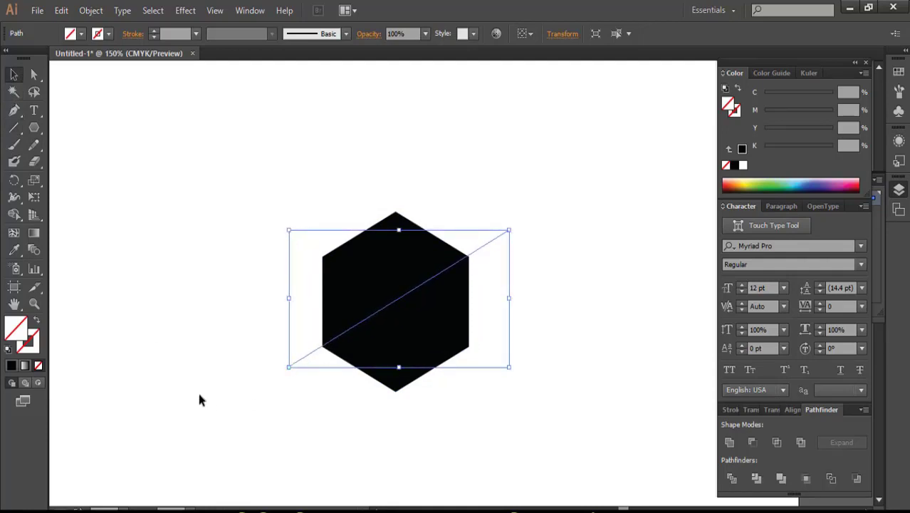
Draw a vertical line through the hexagon's centre, extending beyond its top and bottom corners.
{"action": "left_click", "coordinate": [14, 128]}
{"action": "left_click_drag", "start_coordinate": [395, 303], "coordinate": [408, 423]}
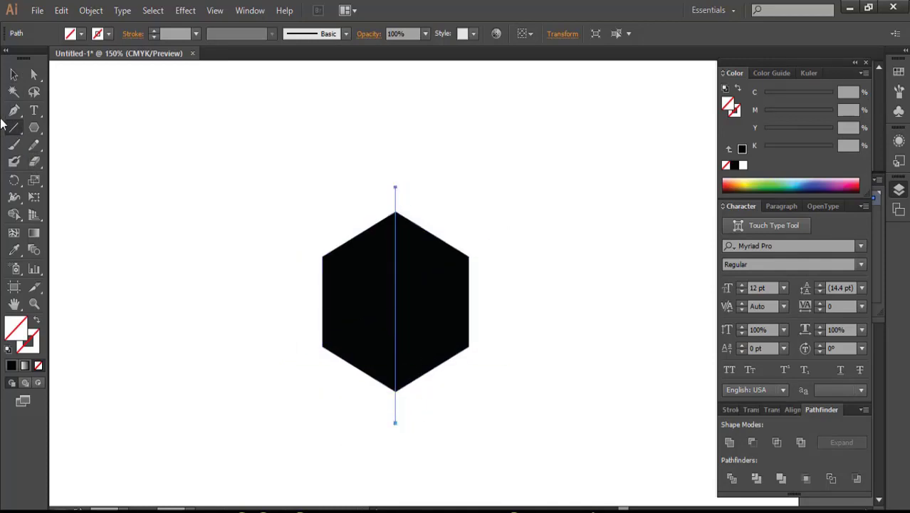
{"action": "left_click", "coordinate": [14, 74]}
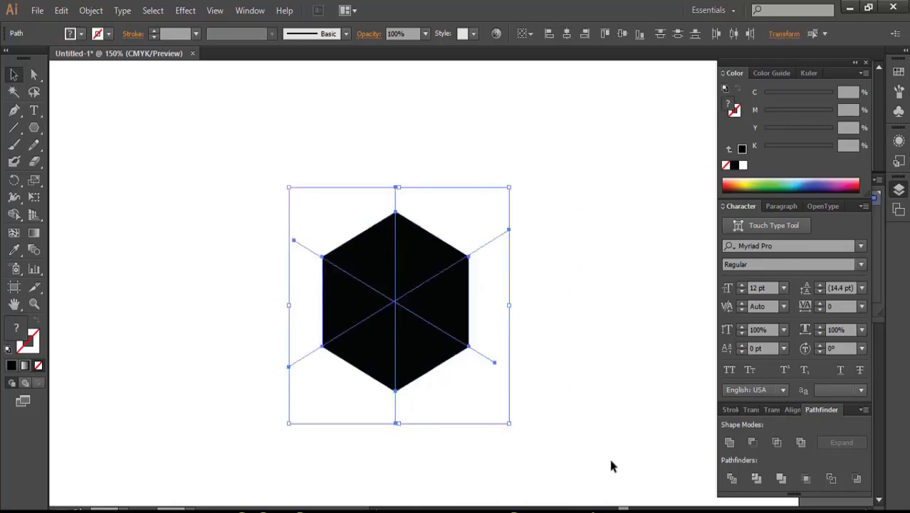
Split the hexagon along the three lines with Pathfinder Divide and ungroup the resulting pieces.
{"action": "left_click_drag", "start_coordinate": [229, 144], "coordinate": [559, 443]}
{"action": "left_click", "coordinate": [732, 479]}
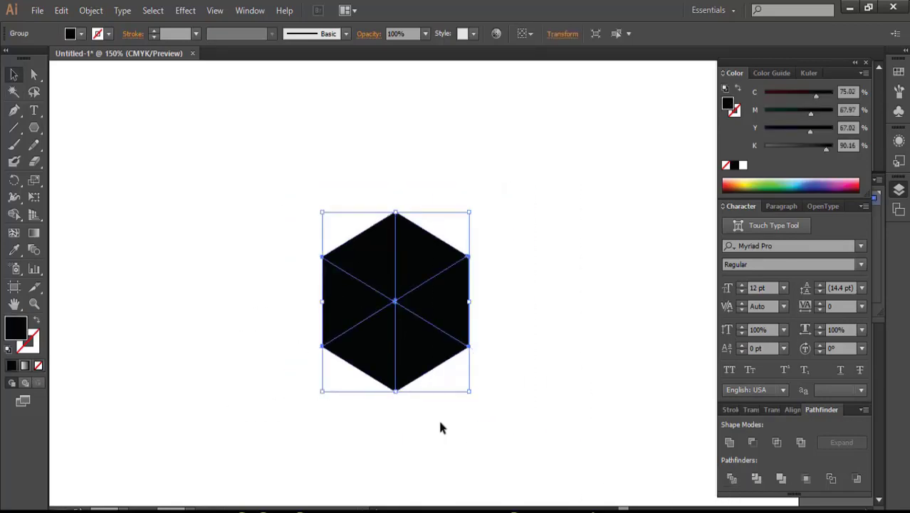
{"action": "right_click", "coordinate": [397, 302]}
{"action": "left_click", "coordinate": [431, 388]}
{"action": "left_click", "coordinate": [515, 414]}
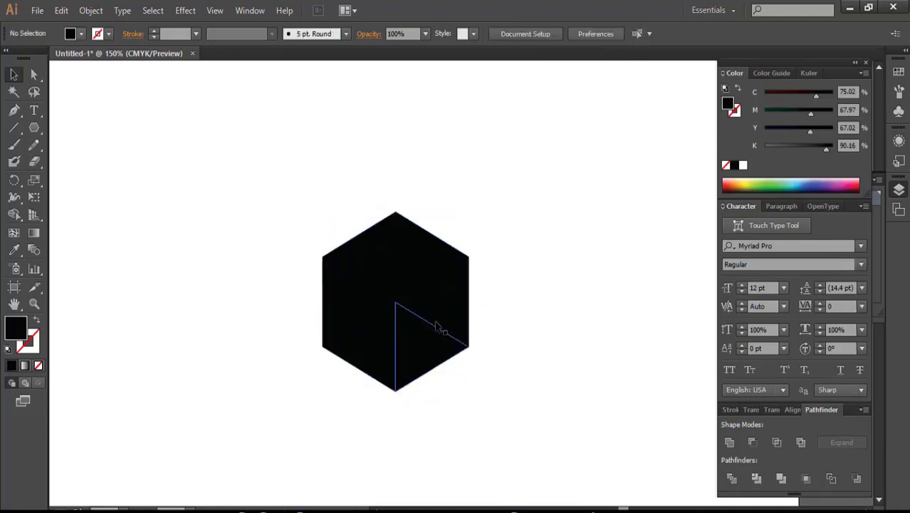
Select the hexagon's triangular pieces one after another to check that each is a separate shape.
{"action": "left_click", "coordinate": [438, 303]}
{"action": "left_click", "coordinate": [420, 235]}
{"action": "left_click", "coordinate": [347, 258]}
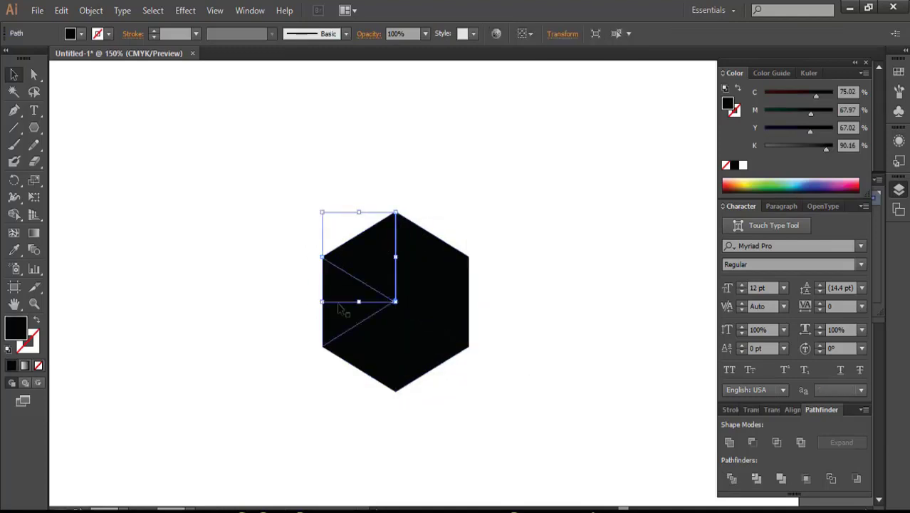
{"action": "left_click", "coordinate": [345, 314]}
{"action": "left_click", "coordinate": [385, 372]}
{"action": "left_click", "coordinate": [576, 404]}
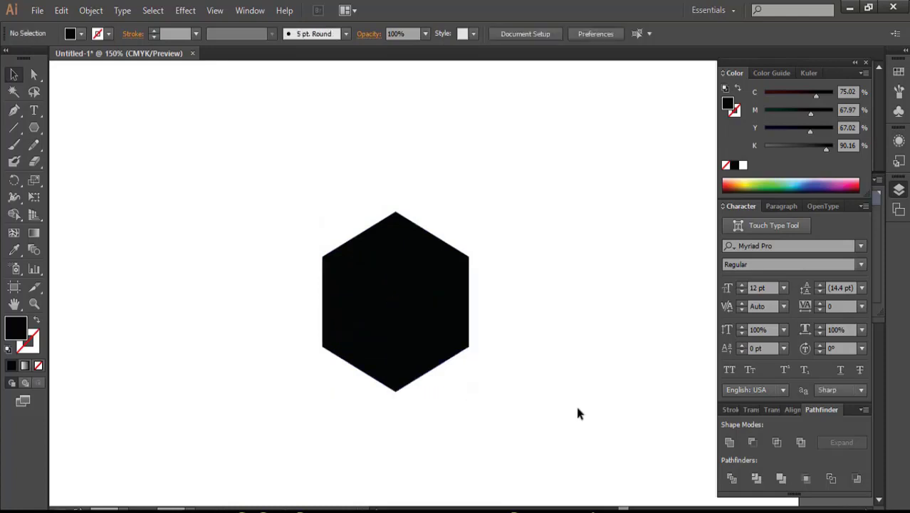
Fill the hexagon's upper-right triangle with red (ff0000).
{"action": "left_click", "coordinate": [433, 270]}
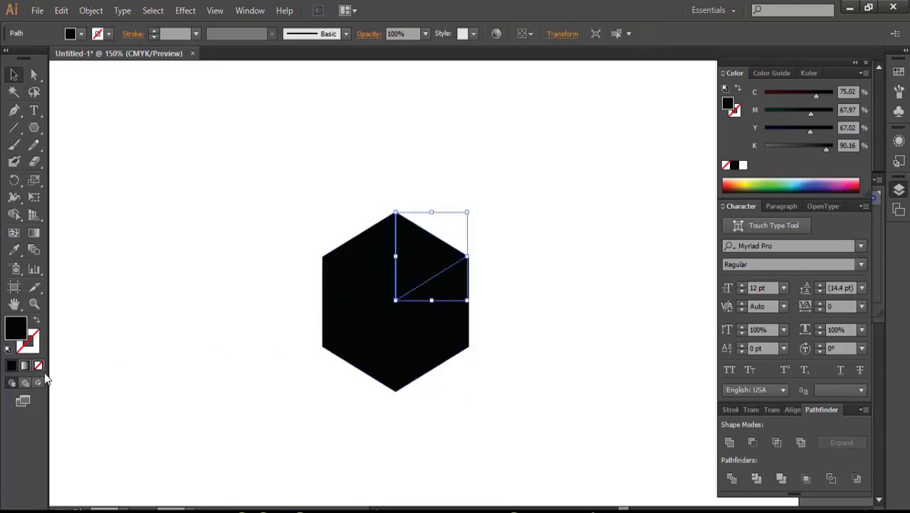
{"action": "left_click", "coordinate": [38, 366]}
{"action": "double_click", "coordinate": [15, 328]}
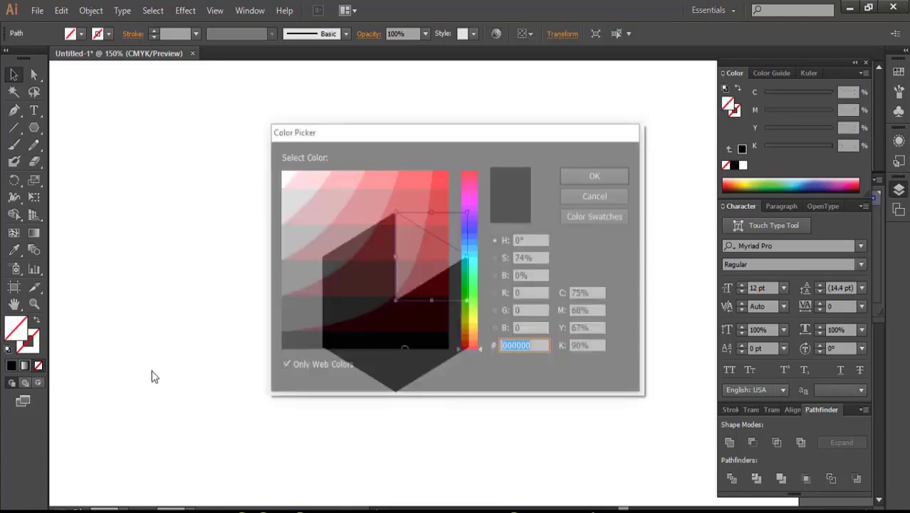
{"action": "type", "text": "ff0000"}
{"action": "left_click", "coordinate": [597, 175]}
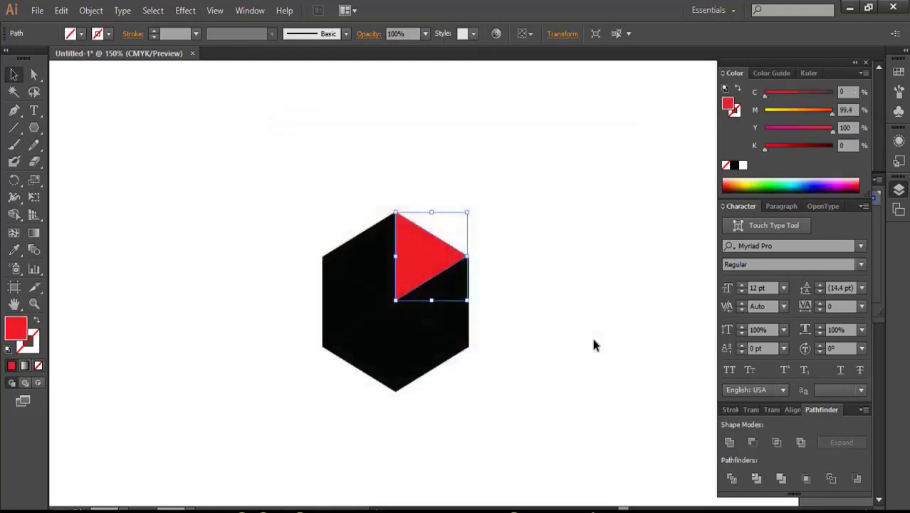
{"action": "left_click", "coordinate": [592, 340]}
Fill the hexagon's lower-left triangle with a medium green.
{"action": "left_click", "coordinate": [335, 359]}
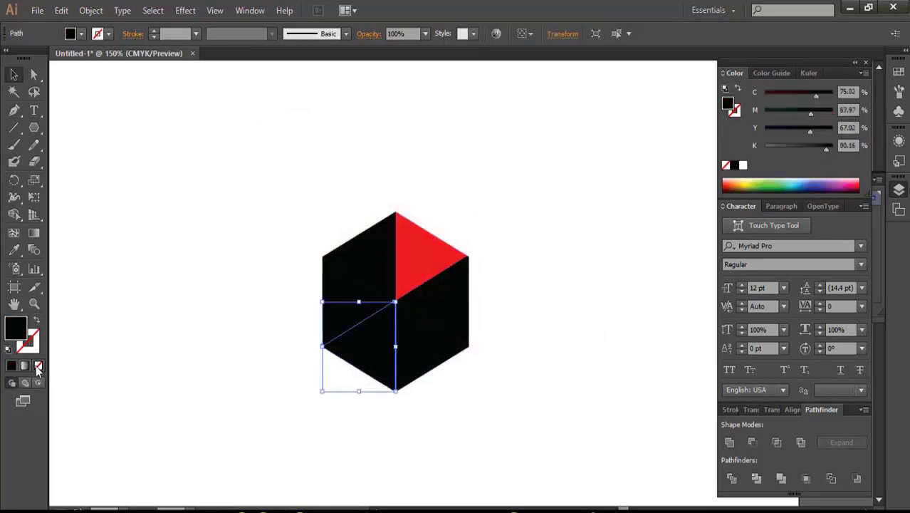
{"action": "left_click", "coordinate": [39, 366]}
{"action": "double_click", "coordinate": [16, 328]}
{"action": "left_click", "coordinate": [470, 306]}
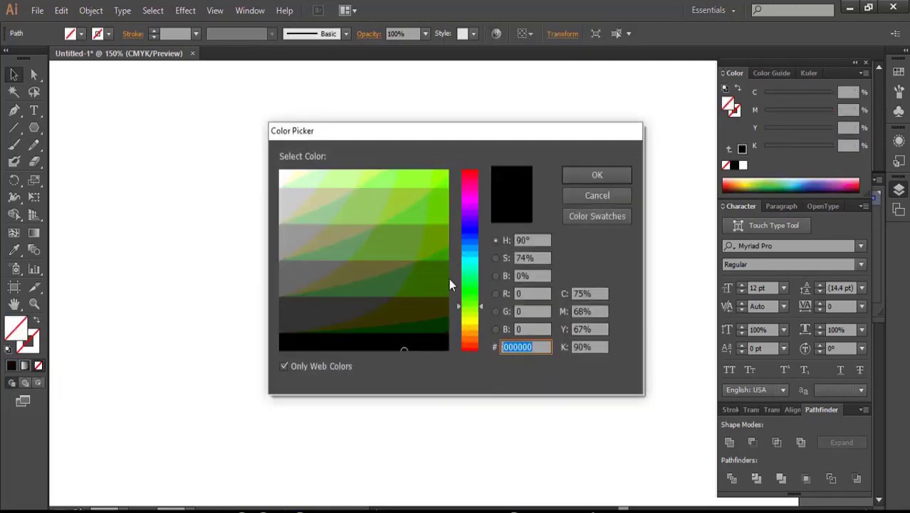
{"action": "left_click", "coordinate": [441, 235]}
{"action": "left_click", "coordinate": [597, 175]}
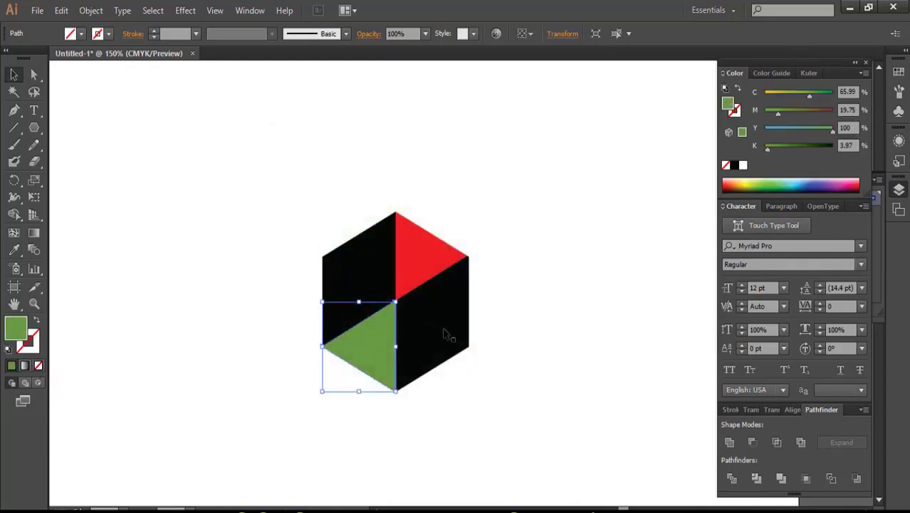
Fill the hexagon's right-hand triangle with blue (0000CC).
{"action": "left_click", "coordinate": [438, 328]}
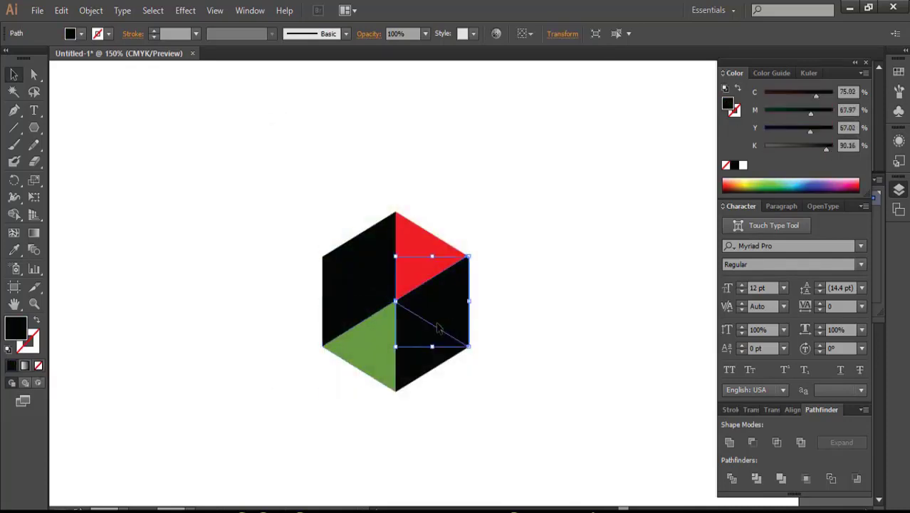
{"action": "left_click", "coordinate": [34, 366]}
{"action": "double_click", "coordinate": [28, 351]}
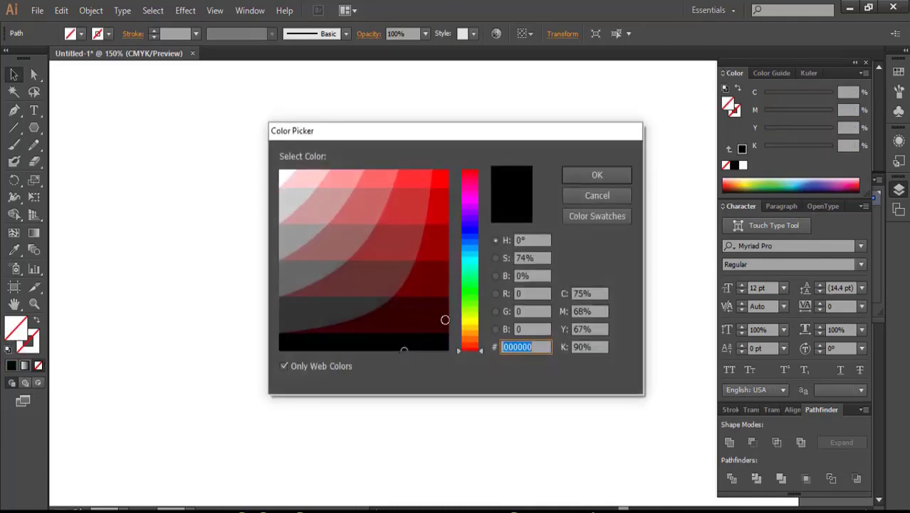
{"action": "left_click", "coordinate": [475, 250]}
{"action": "left_click", "coordinate": [442, 211]}
{"action": "left_click", "coordinate": [597, 175]}
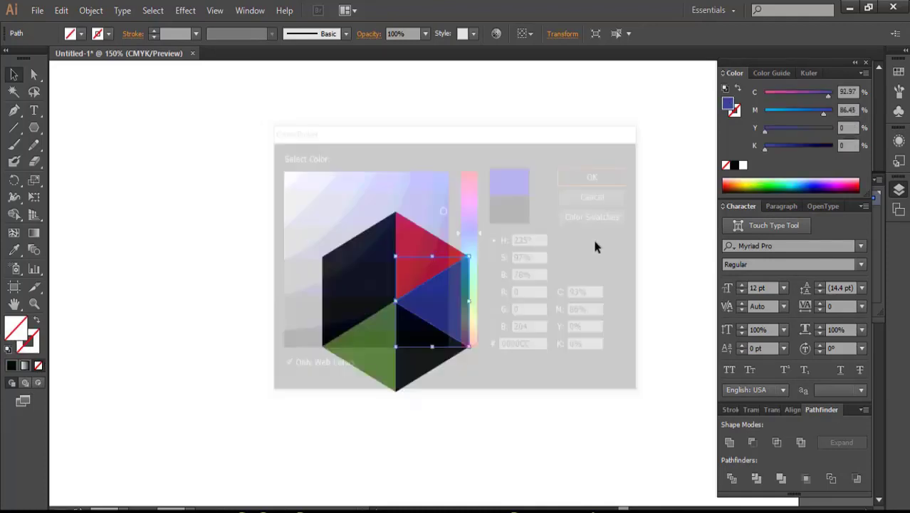
Fill the hexagon's left-hand triangle with golden yellow (CC9900) and deselect it.
{"action": "left_click", "coordinate": [379, 312]}
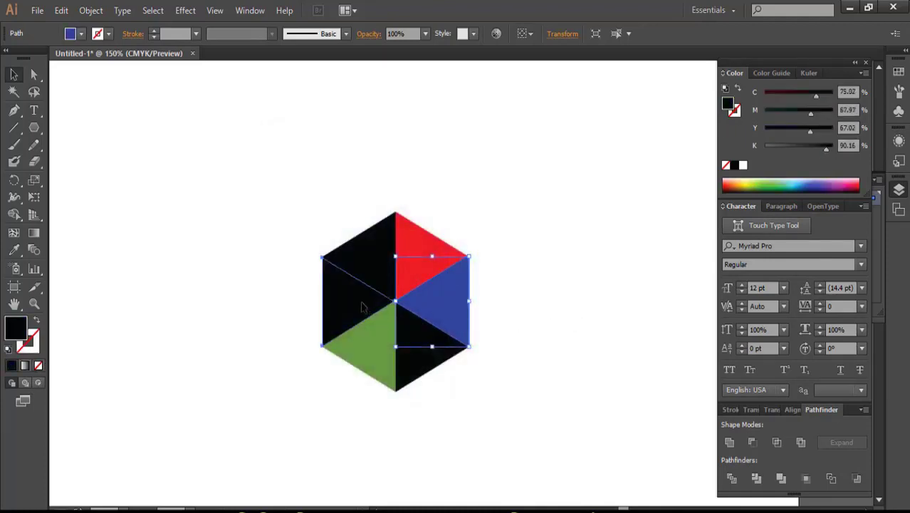
{"action": "left_click", "coordinate": [38, 366]}
{"action": "double_click", "coordinate": [23, 332]}
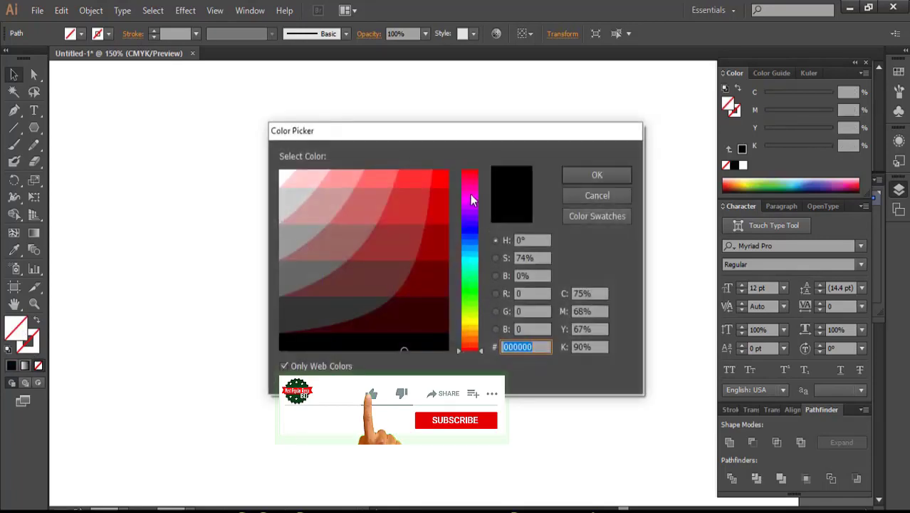
{"action": "left_click", "coordinate": [471, 325]}
{"action": "left_click", "coordinate": [438, 219]}
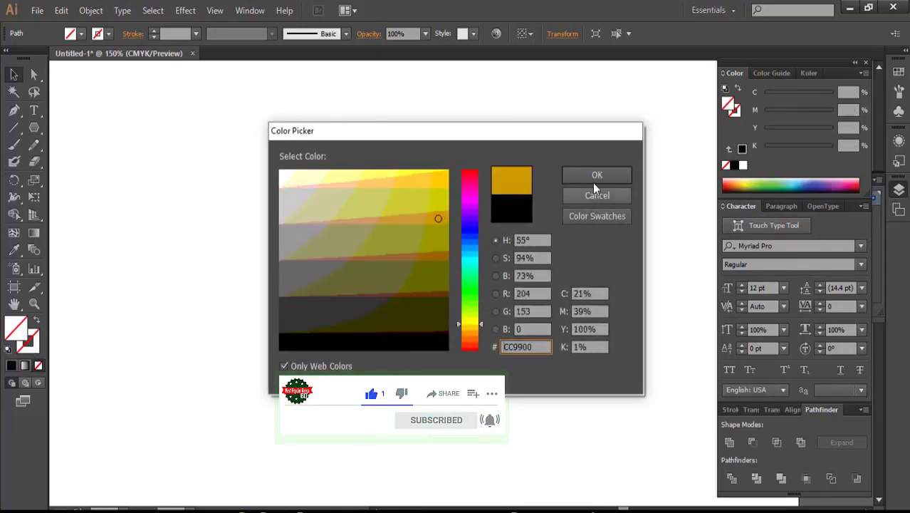
{"action": "left_click", "coordinate": [596, 178]}
{"action": "left_click", "coordinate": [592, 327]}
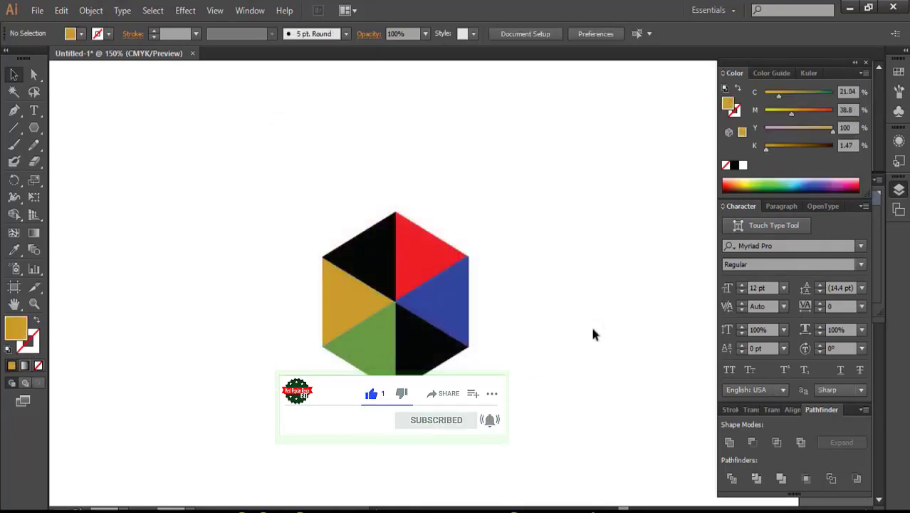
Delete all of the hexagon's triangles and check the Nikon Next reference logo in the browser.
{"action": "left_click", "coordinate": [371, 278]}
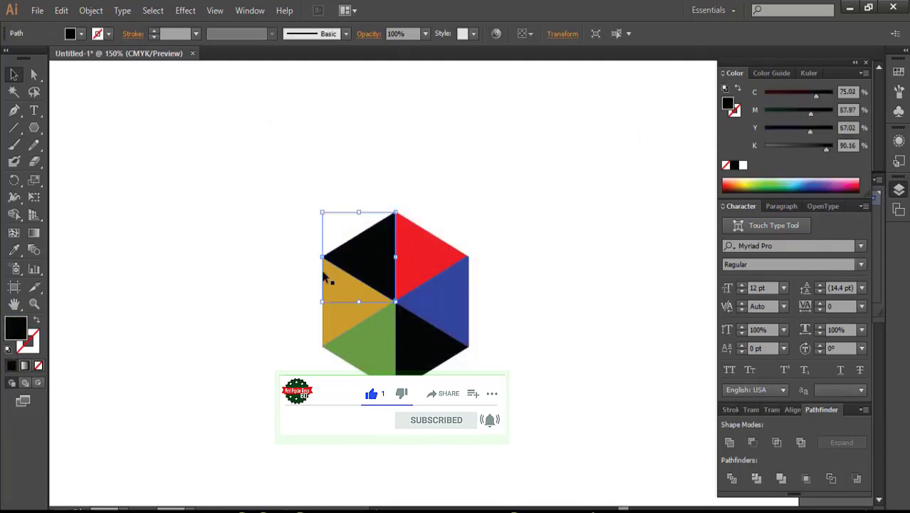
{"action": "left_click_drag", "start_coordinate": [251, 184], "coordinate": [556, 453]}
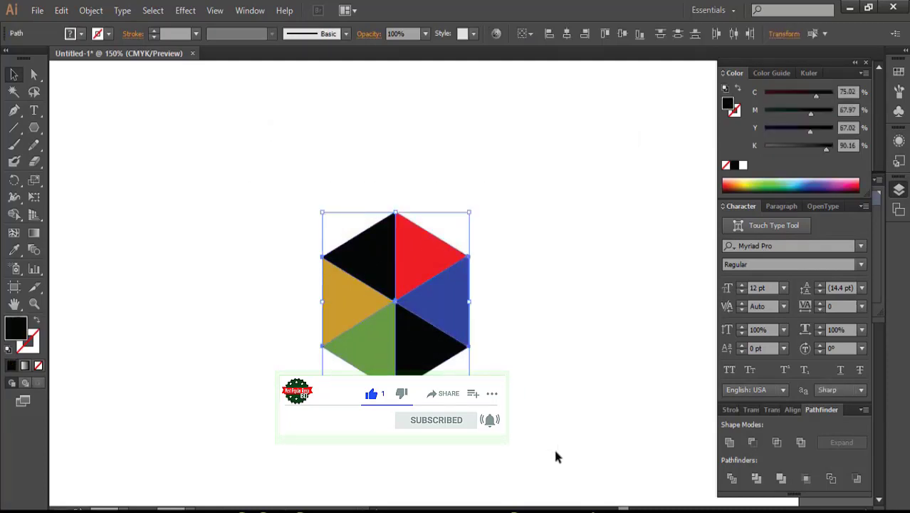
{"action": "key", "text": "Delete"}
{"action": "key", "text": "alt+Tab"}
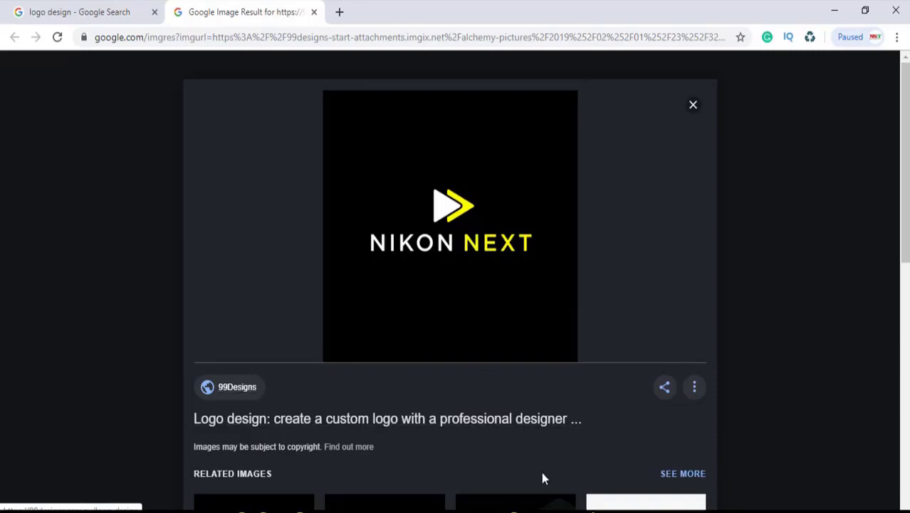
{"action": "left_click", "coordinate": [574, 507]}
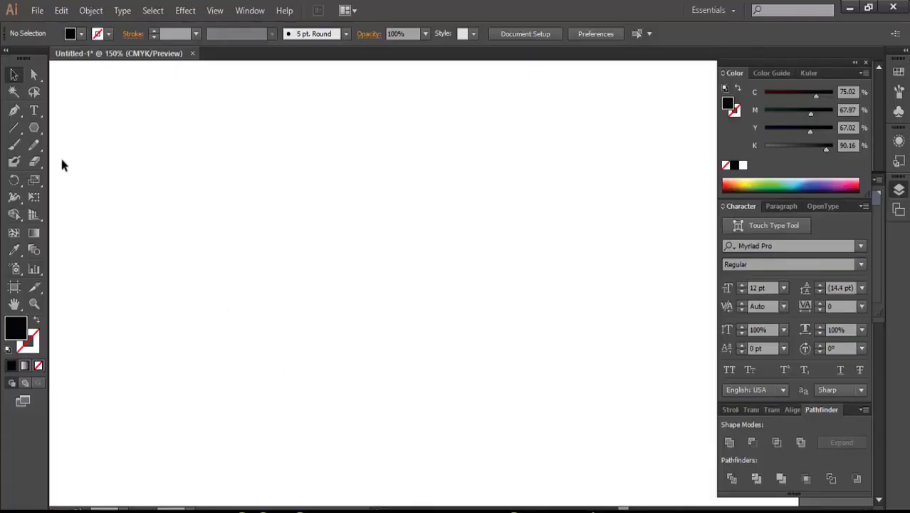
Draw an upright black triangle in the middle of the empty artboard using the Star tool reduced to three points.
{"action": "left_click", "coordinate": [40, 130]}
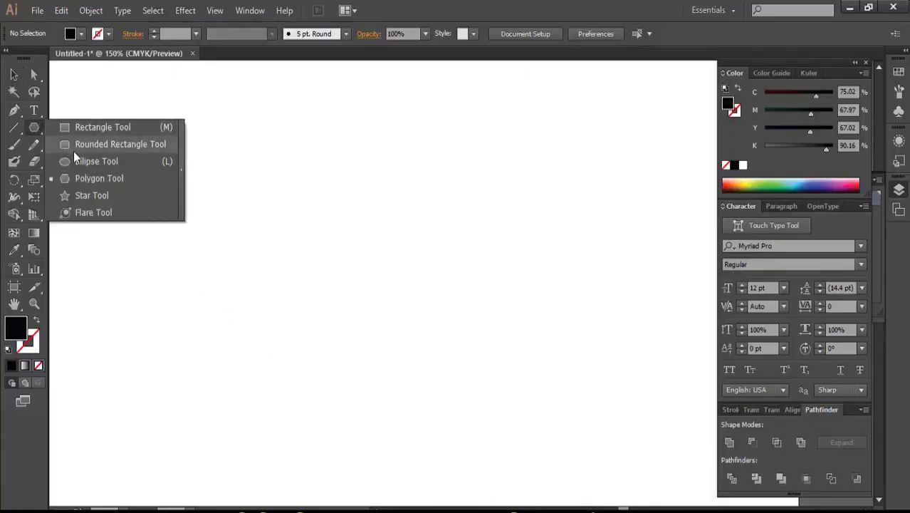
{"action": "left_click", "coordinate": [81, 195]}
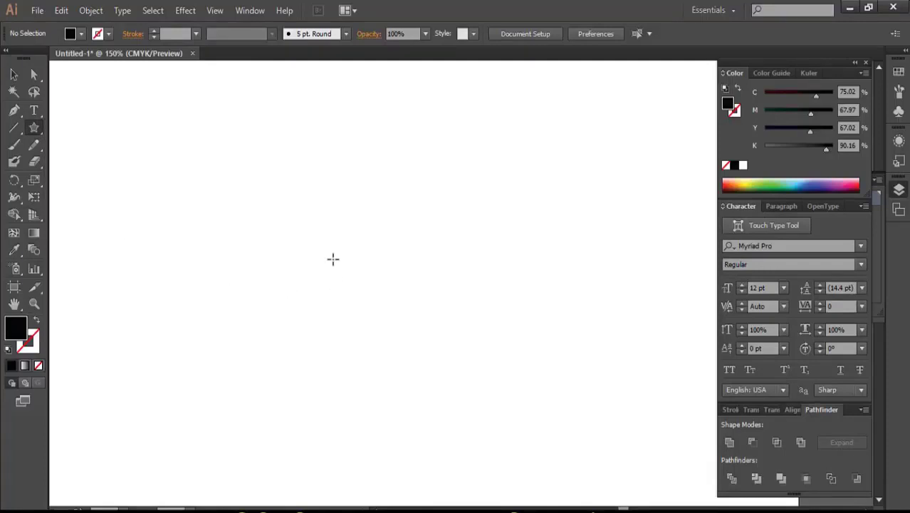
{"action": "left_click_drag", "start_coordinate": [334, 259], "coordinate": [361, 323]}
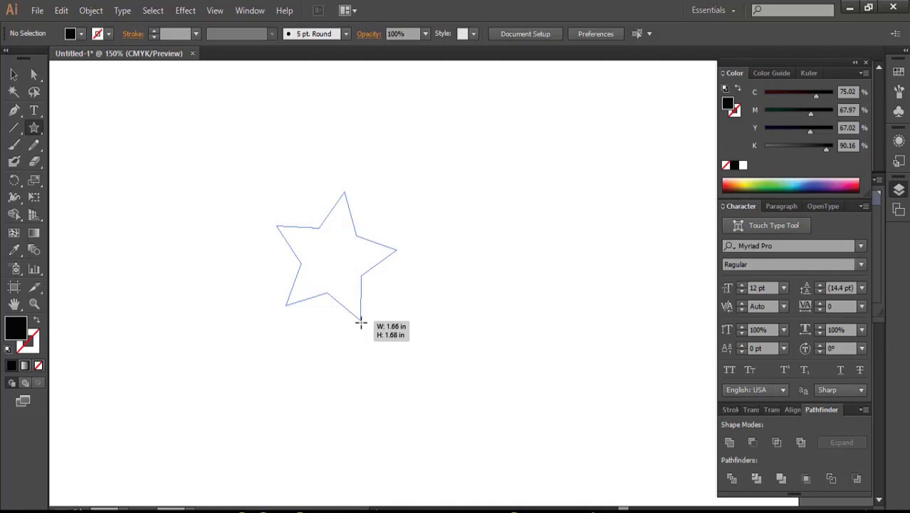
{"action": "mouse_move", "coordinate": [361, 324]}
{"action": "left_mouse_down"}
{"action": "mouse_move", "coordinate": [362, 343]}
{"action": "mouse_move", "coordinate": [339, 348]}
{"action": "mouse_move", "coordinate": [346, 326]}
{"action": "mouse_move", "coordinate": [383, 329]}
{"action": "mouse_move", "coordinate": [382, 287]}
{"action": "mouse_move", "coordinate": [378, 298]}
{"action": "mouse_move", "coordinate": [373, 289]}
{"action": "mouse_move", "coordinate": [408, 353]}
{"action": "mouse_move", "coordinate": [368, 255]}
{"action": "mouse_move", "coordinate": [378, 287]}
{"action": "left_mouse_up"}
{"action": "key", "text": "Down"}
{"action": "key", "text": "Down"}
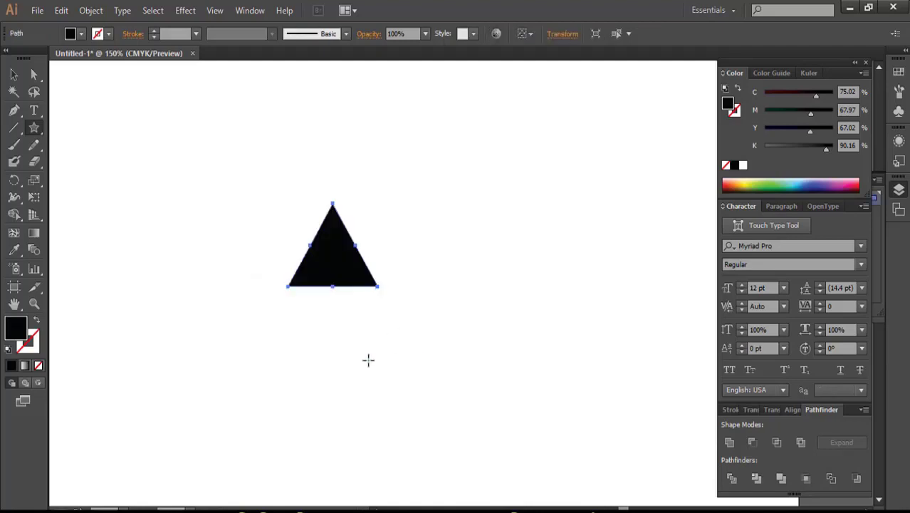
Rotate the triangle 90° clockwise to point right, stretch it wider, and compare it with the Nikon Next logo in the browser.
{"action": "left_click", "coordinate": [14, 74]}
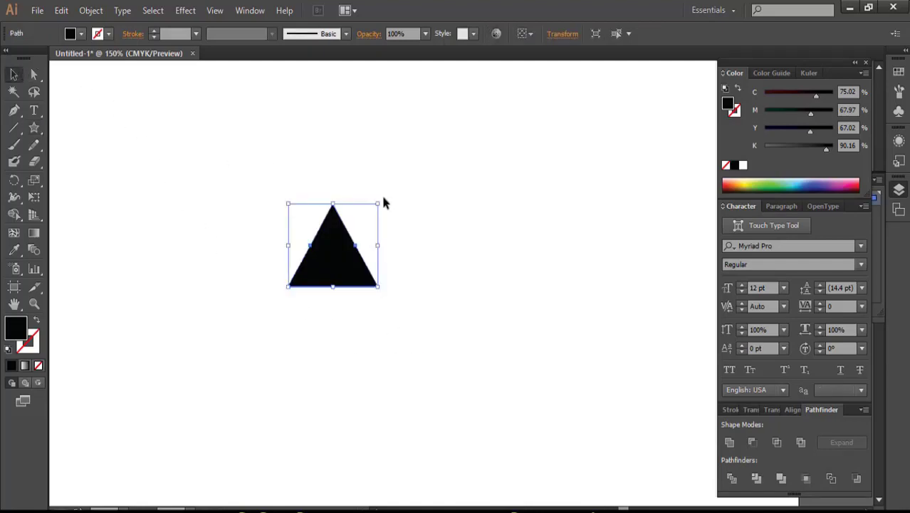
{"action": "left_click_drag", "start_coordinate": [383, 203], "coordinate": [427, 340]}
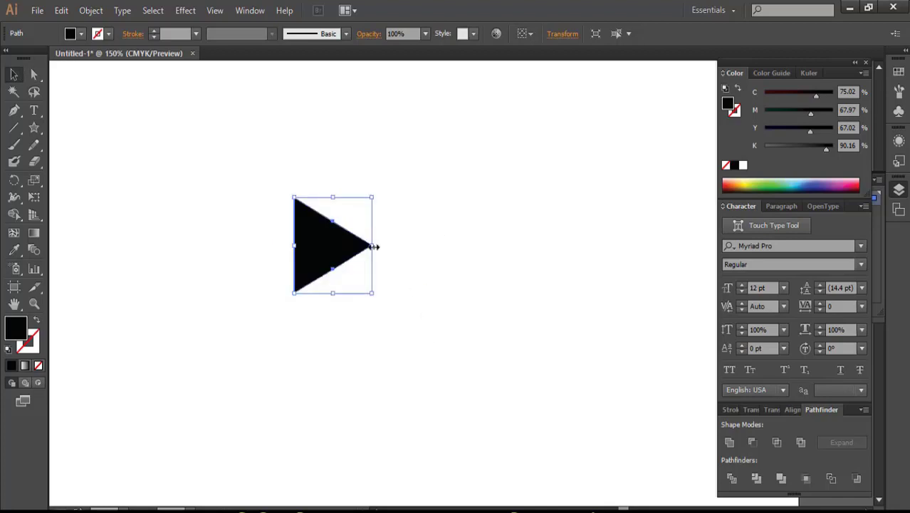
{"action": "left_click_drag", "start_coordinate": [374, 246], "coordinate": [391, 247]}
{"action": "left_click", "coordinate": [401, 319]}
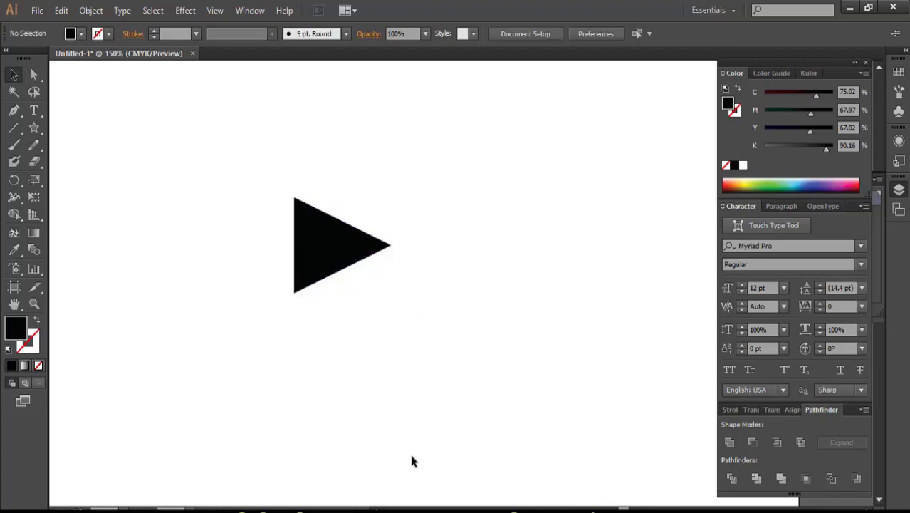
{"action": "key", "text": "alt+Tab"}
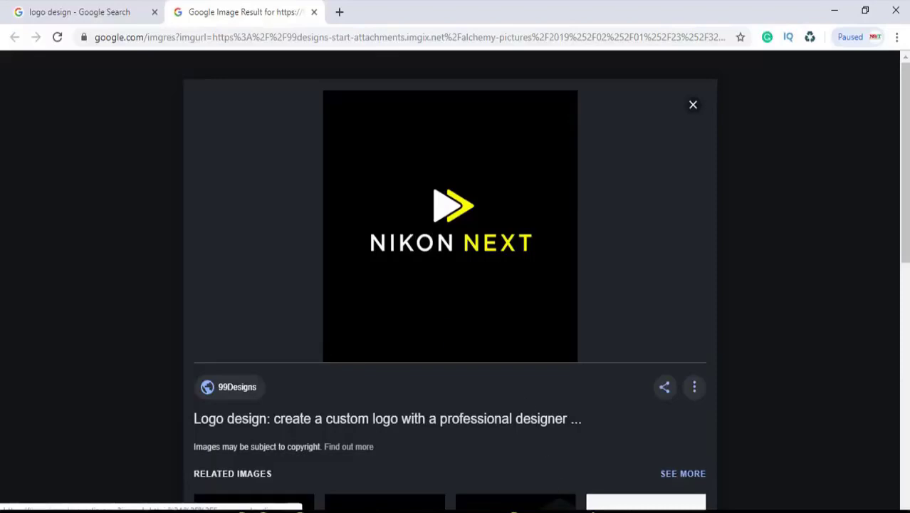
{"action": "left_click", "coordinate": [555, 472]}
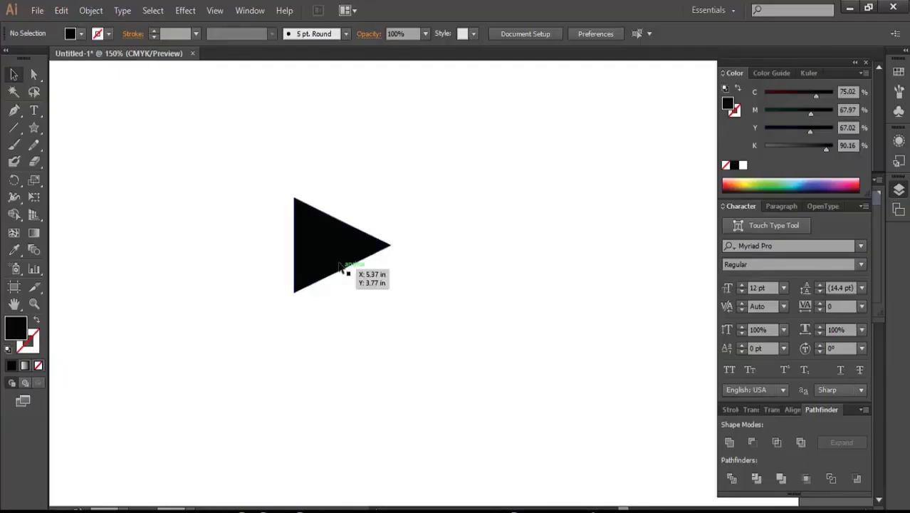
Narrow the triangle, place an overlapping duplicate of it slightly to the left, and select both triangles.
{"action": "left_click", "coordinate": [351, 257]}
{"action": "left_click_drag", "start_coordinate": [390, 245], "coordinate": [291, 256]}
{"action": "left_click_drag", "start_coordinate": [221, 218], "coordinate": [301, 167]}
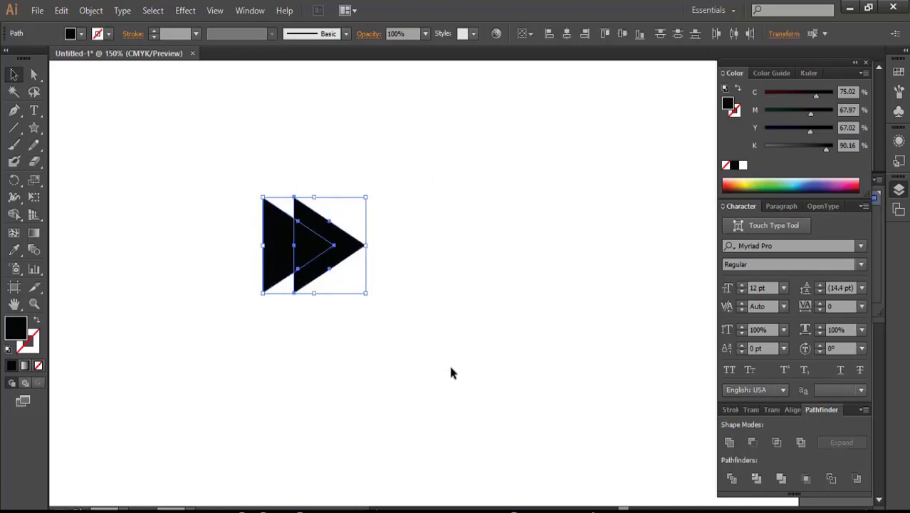
Divide the two overlapping triangles with Pathfinder and ungroup the resulting pieces.
{"action": "left_click", "coordinate": [732, 479]}
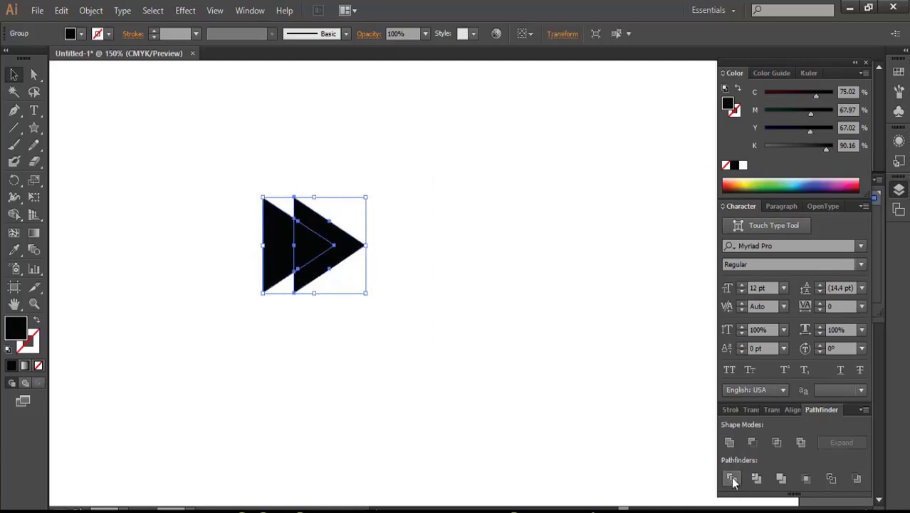
{"action": "left_click", "coordinate": [502, 254]}
{"action": "left_click", "coordinate": [314, 249]}
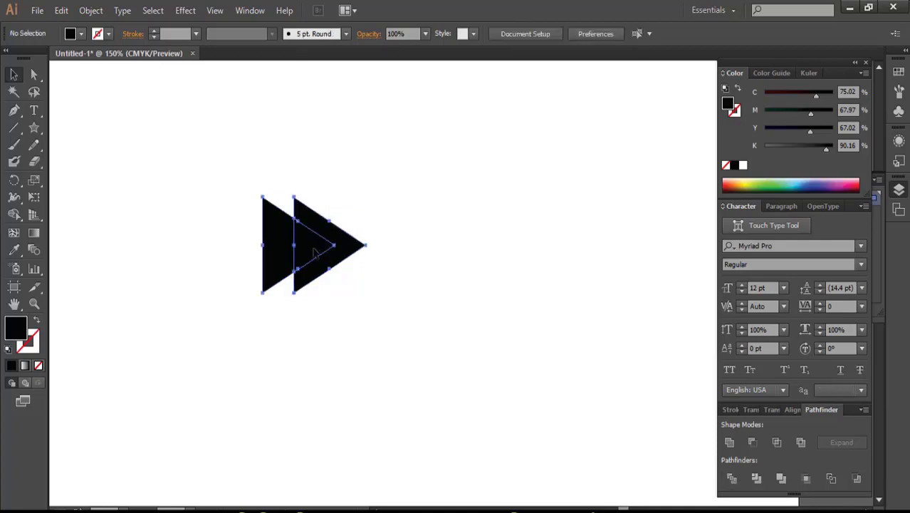
{"action": "right_click", "coordinate": [308, 250]}
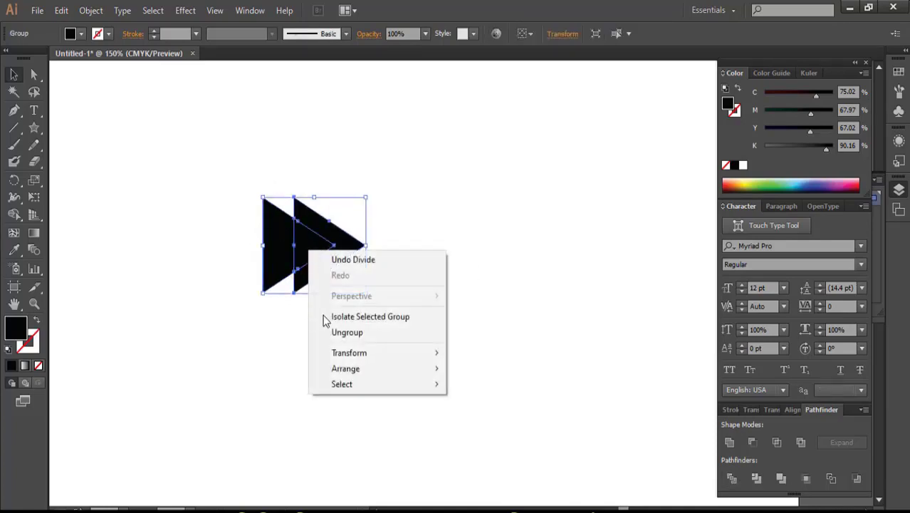
{"action": "left_click", "coordinate": [364, 339]}
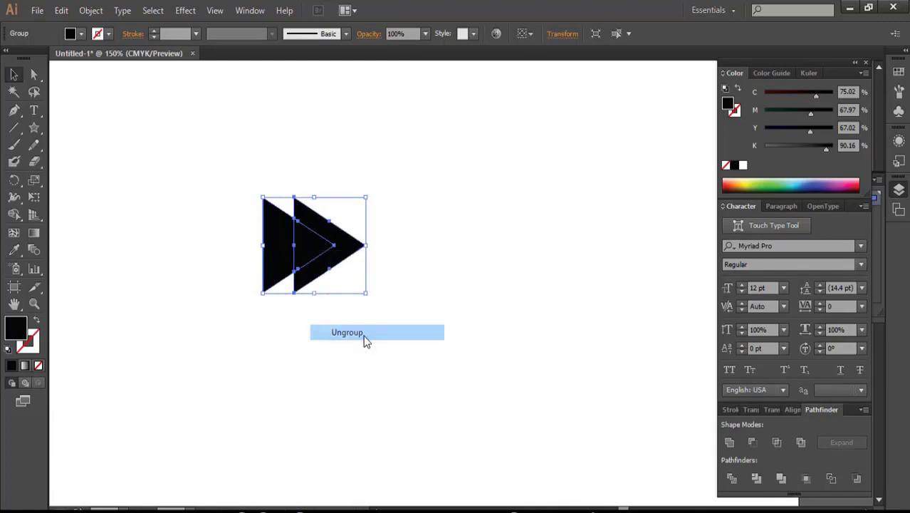
{"action": "left_click", "coordinate": [456, 271]}
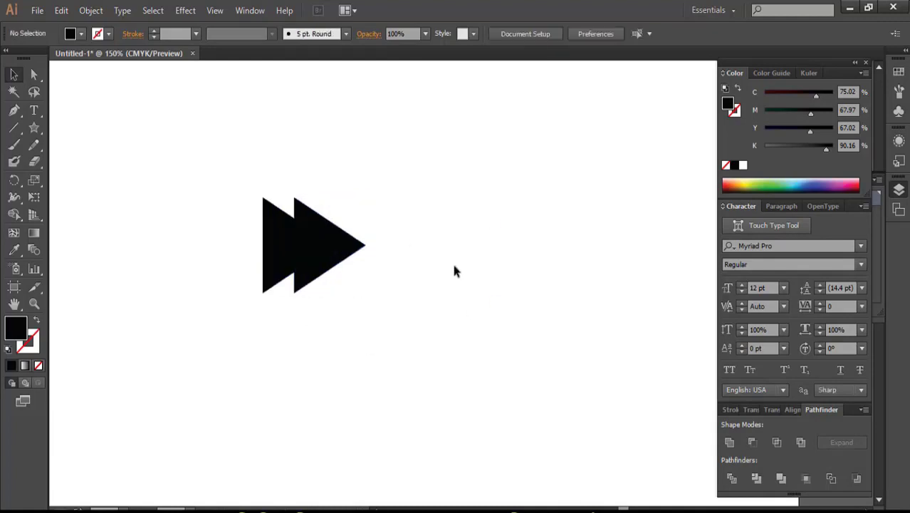
Unite the central overlap piece with the left-hand piece into one full triangle.
{"action": "left_click", "coordinate": [317, 255]}
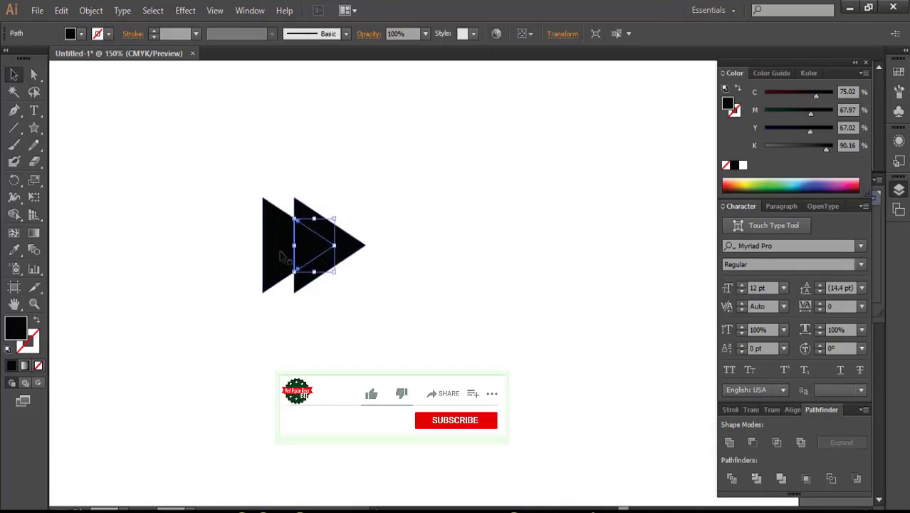
{"action": "left_click", "coordinate": [283, 258], "text": "shift"}
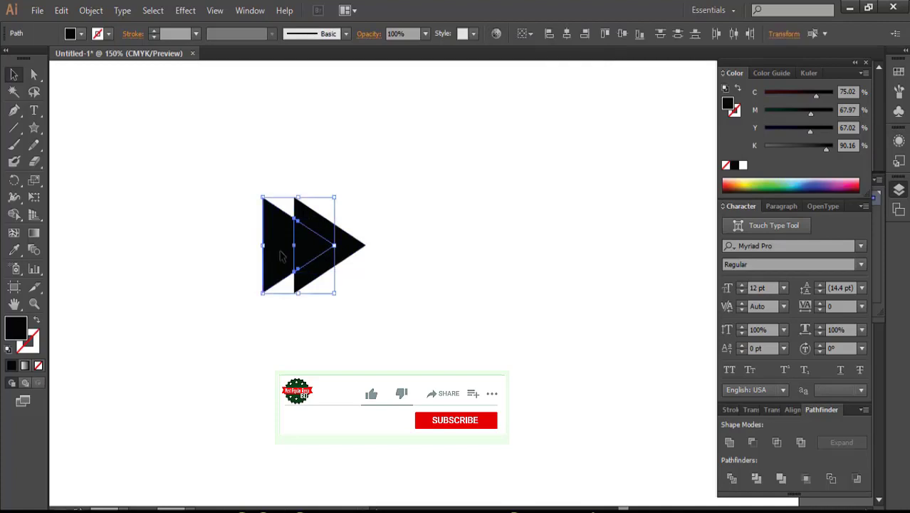
{"action": "left_click", "coordinate": [731, 442]}
Nudge the united triangle left to open a narrow gap between it and the chevron, and deselect it.
{"action": "key", "text": "Left"}
{"action": "key", "text": "Left"}
{"action": "key", "text": "Left"}
{"action": "key", "text": "Left"}
{"action": "key", "text": "Left"}
{"action": "key", "text": "Left"}
{"action": "key", "text": "Left"}
{"action": "key", "text": "Left"}
{"action": "key", "text": "Left"}
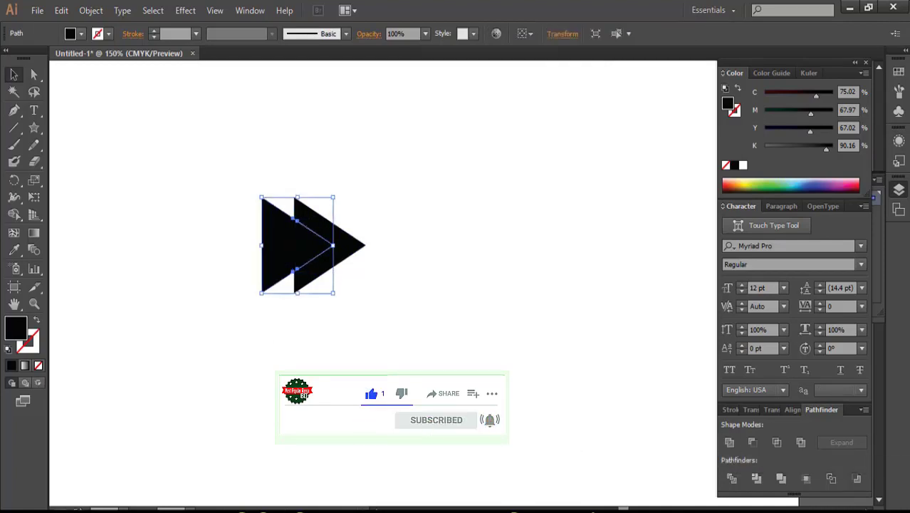
{"action": "key", "text": "ctrl+shift+a"}
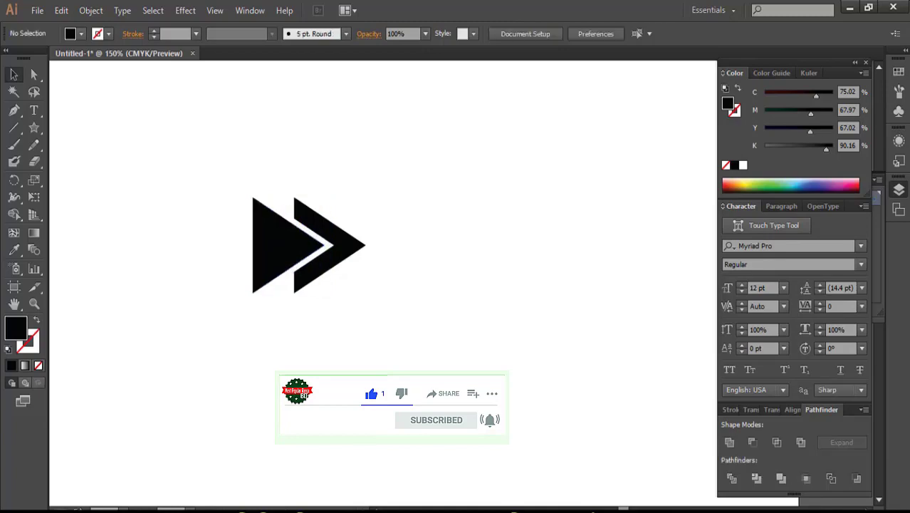
Check the reference logo in the browser and round the right-hand chevron's corners with the Round Corners effect, using the preview.
{"action": "left_click", "coordinate": [452, 510]}
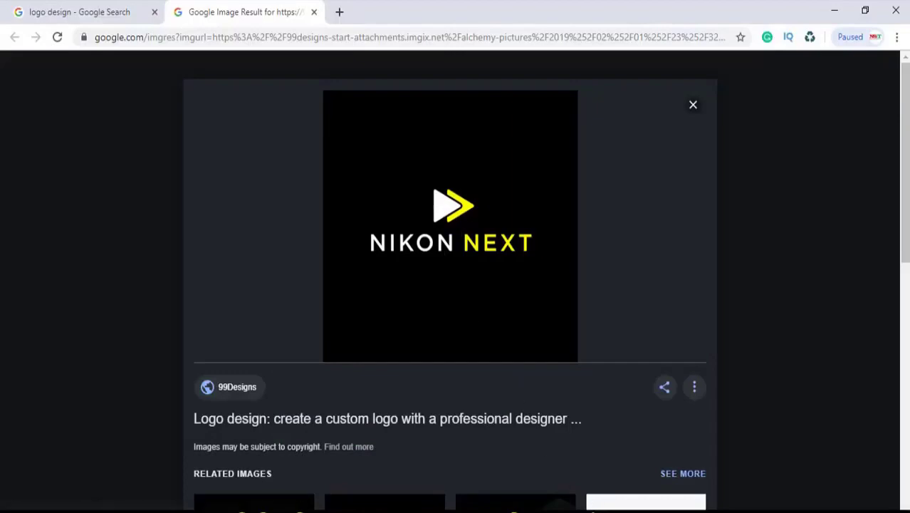
{"action": "key", "text": "alt+Tab"}
{"action": "left_click", "coordinate": [345, 241]}
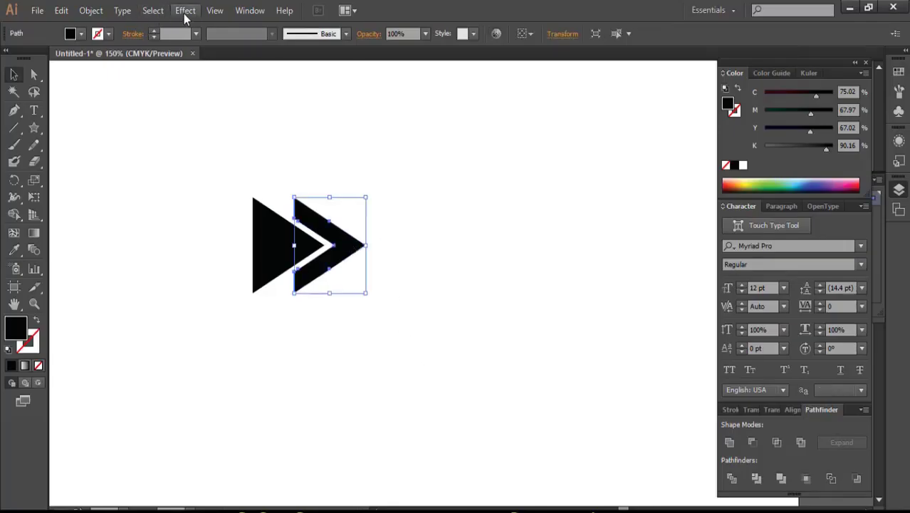
{"action": "left_click", "coordinate": [185, 13]}
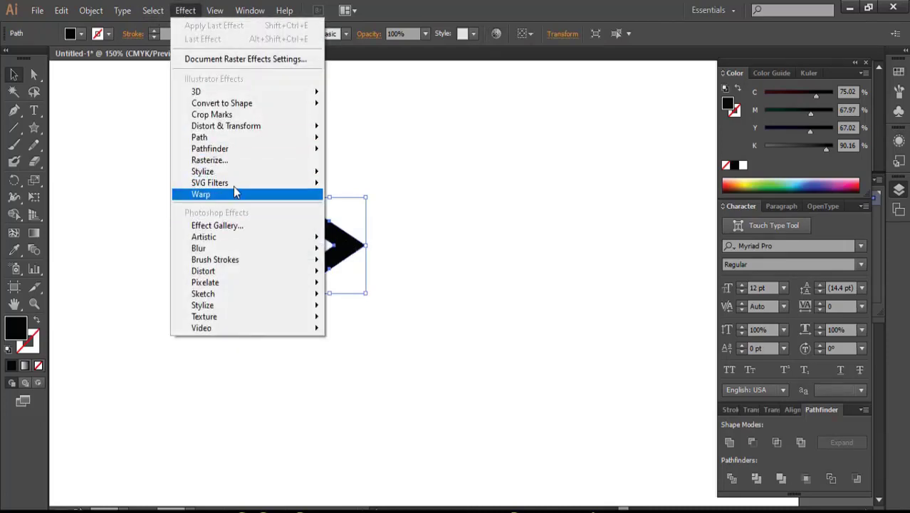
{"action": "mouse_move", "coordinate": [239, 174]}
{"action": "left_click", "coordinate": [380, 233]}
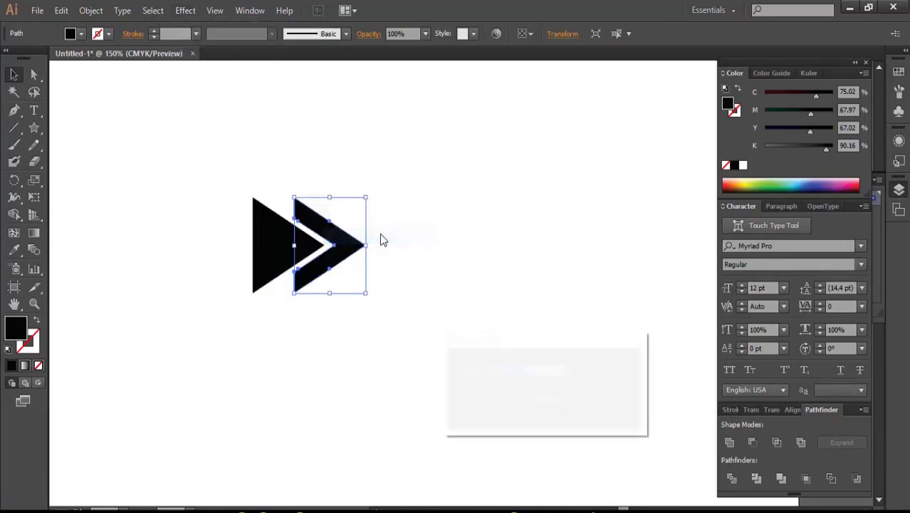
{"action": "left_click", "coordinate": [459, 402]}
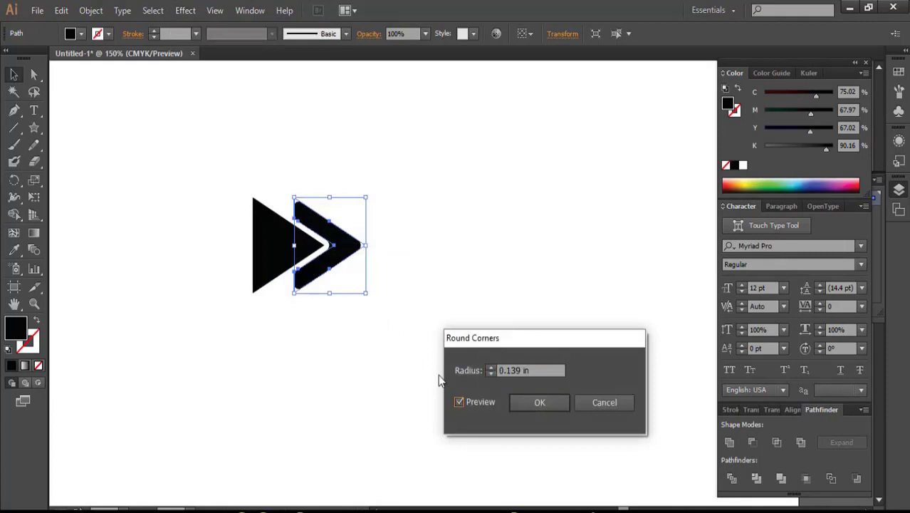
{"action": "left_click", "coordinate": [491, 374]}
{"action": "left_click", "coordinate": [536, 402]}
{"action": "left_click", "coordinate": [270, 329]}
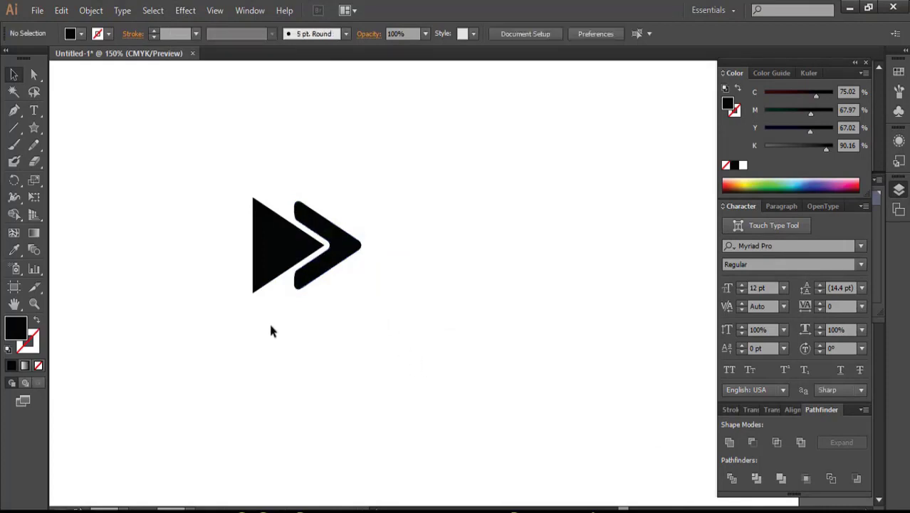
Round the triangle's corners with the Round Corners effect at a 0.125 in radius and compare the mark with the reference logo in the browser.
{"action": "left_click", "coordinate": [275, 259]}
{"action": "left_click", "coordinate": [185, 10]}
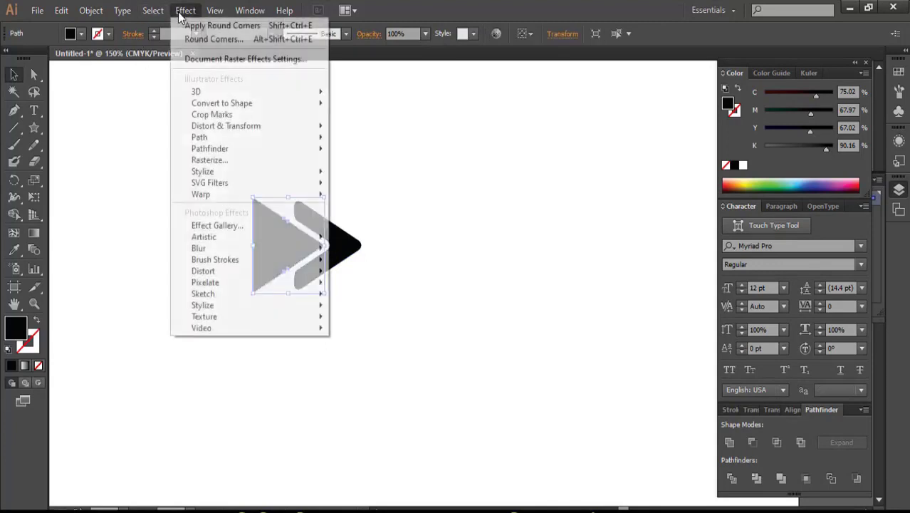
{"action": "mouse_move", "coordinate": [220, 171]}
{"action": "left_click", "coordinate": [389, 235]}
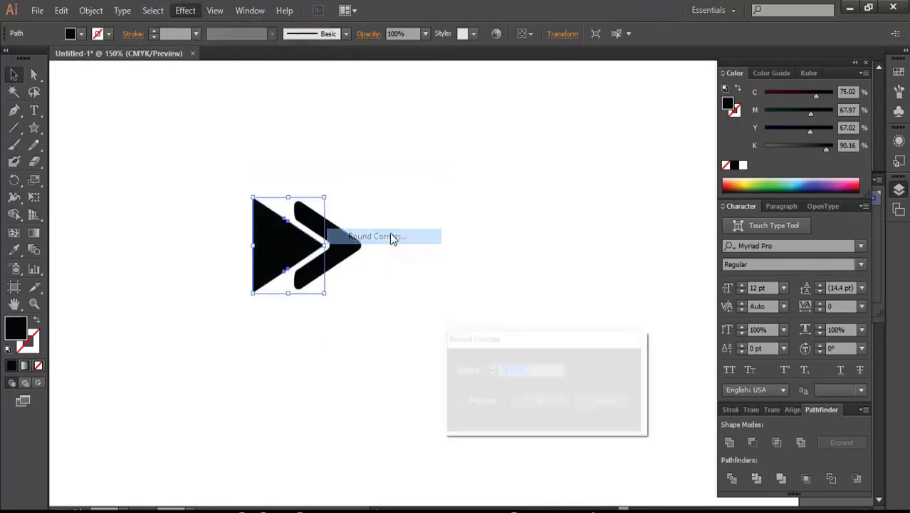
{"action": "left_click", "coordinate": [478, 400]}
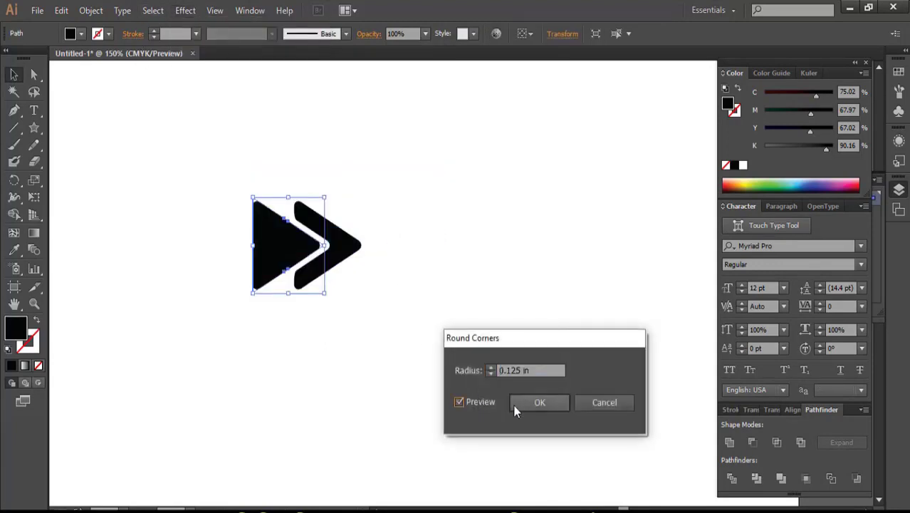
{"action": "left_click", "coordinate": [539, 402]}
{"action": "left_click", "coordinate": [372, 389]}
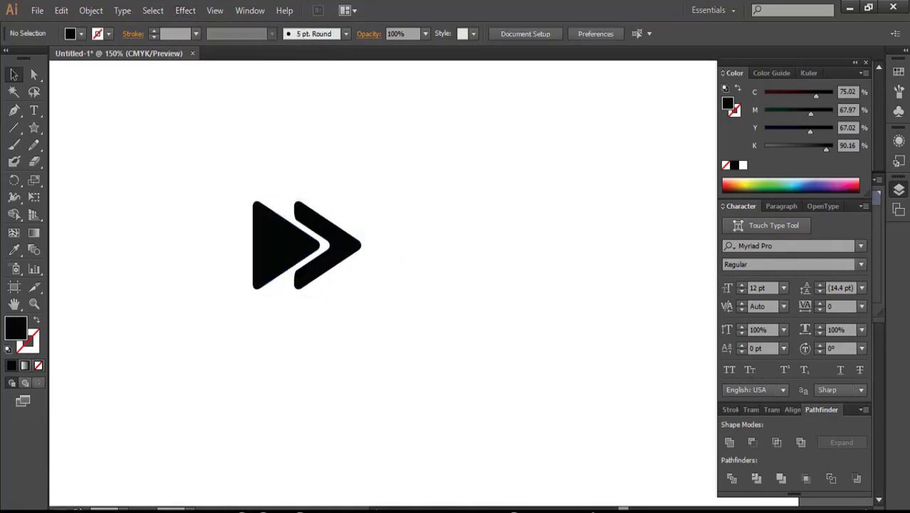
{"action": "key", "text": "alt+Tab"}
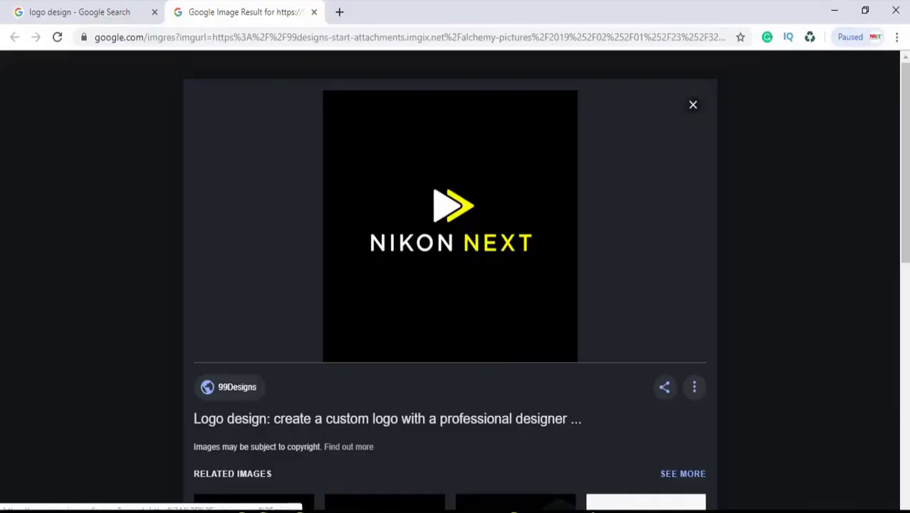
{"action": "key", "text": "alt+Tab"}
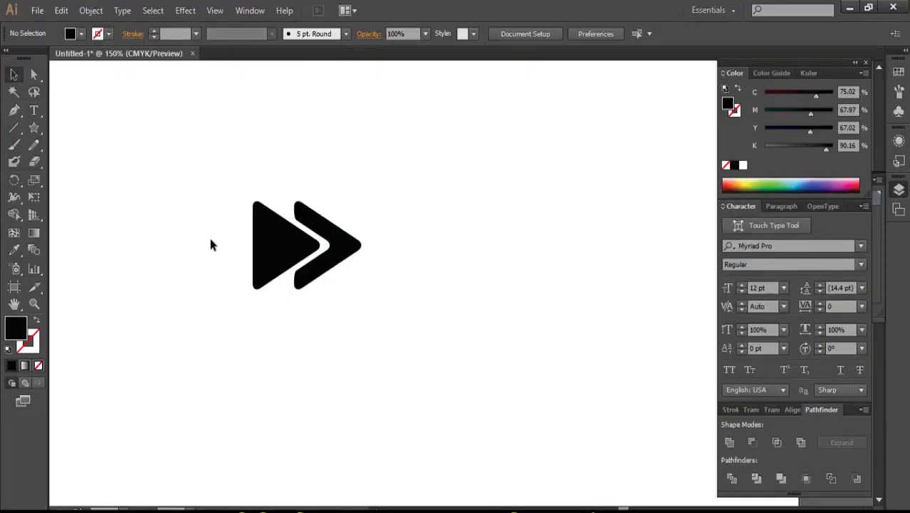
Expand the appearance of both the triangle and the chevron so their rounded corners become real paths.
{"action": "key", "text": "ctrl+minus"}
{"action": "key", "text": "ctrl+minus"}
{"action": "key", "text": "ctrl+minus"}
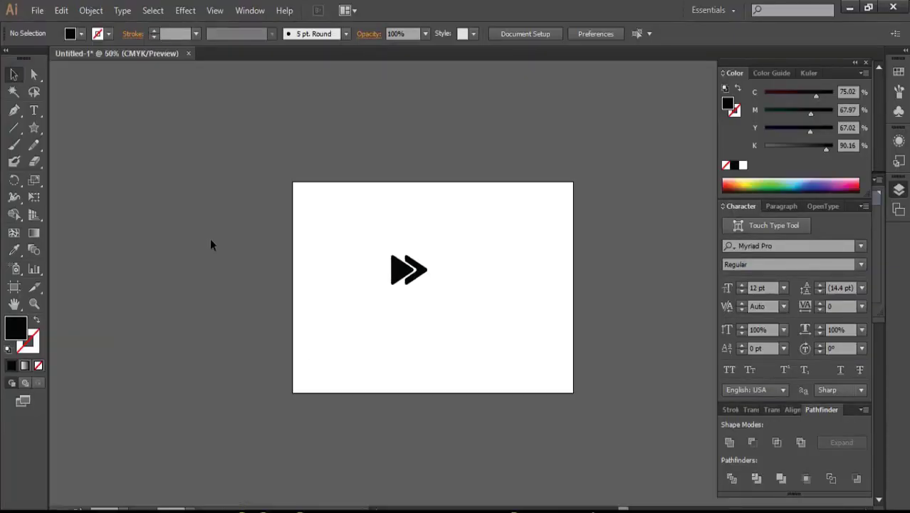
{"action": "key", "text": "ctrl+plus"}
{"action": "key", "text": "ctrl+plus"}
{"action": "left_click", "coordinate": [372, 270]}
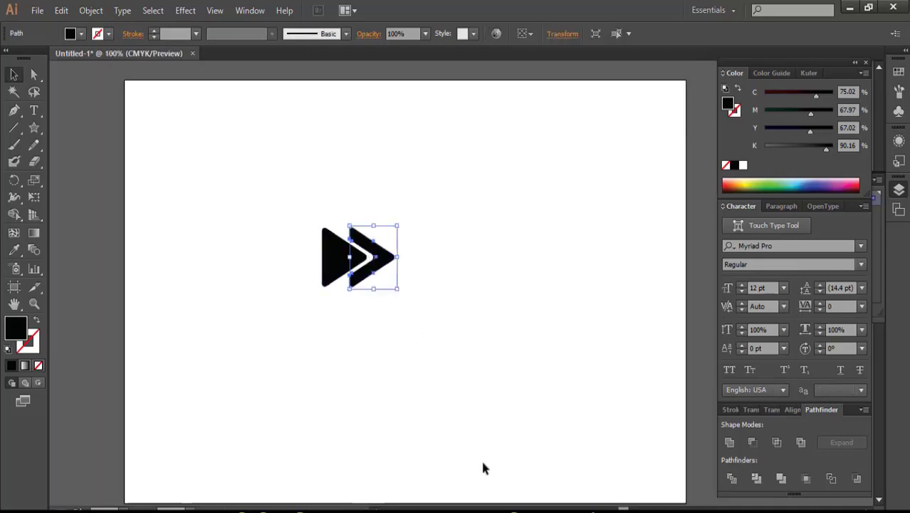
{"action": "left_click_drag", "start_coordinate": [300, 213], "coordinate": [446, 344]}
{"action": "left_click", "coordinate": [92, 10]}
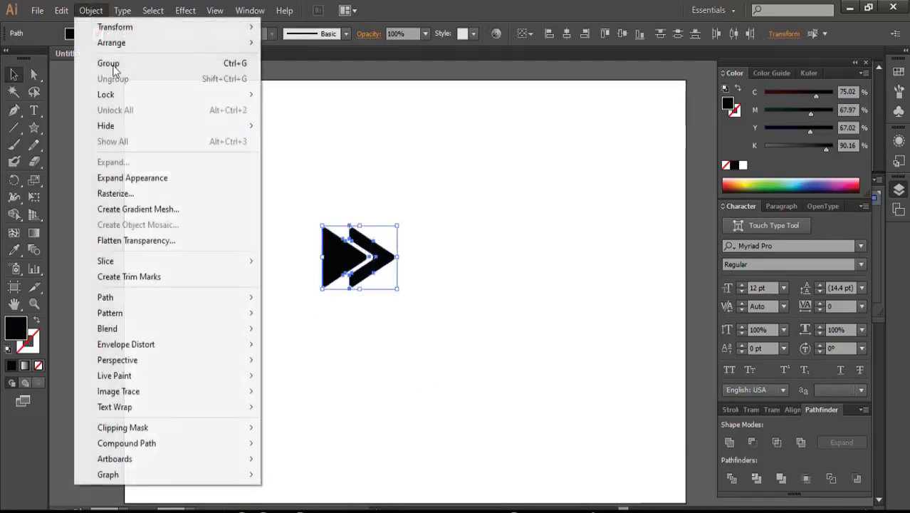
{"action": "left_click", "coordinate": [132, 178]}
{"action": "left_click", "coordinate": [390, 297]}
Fill the right-hand chevron with bright yellow using the Color Picker and deselect it.
{"action": "left_click", "coordinate": [377, 269]}
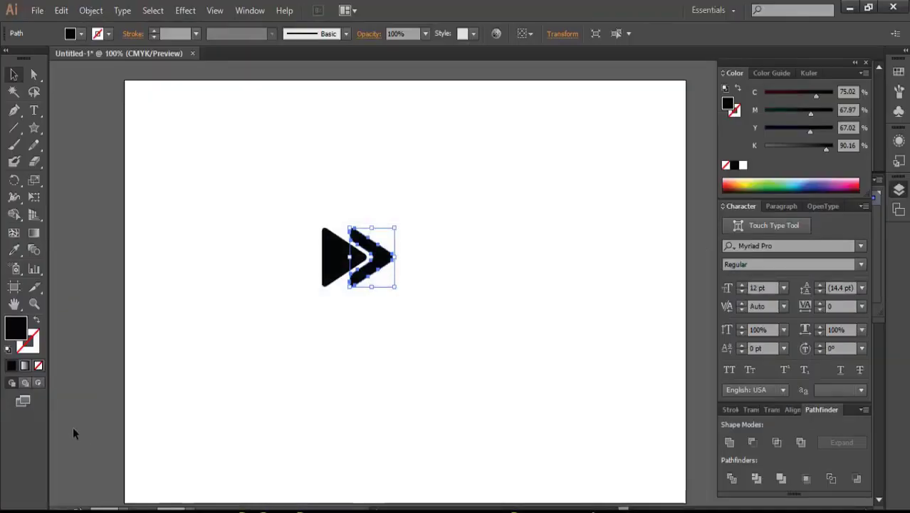
{"action": "double_click", "coordinate": [19, 327]}
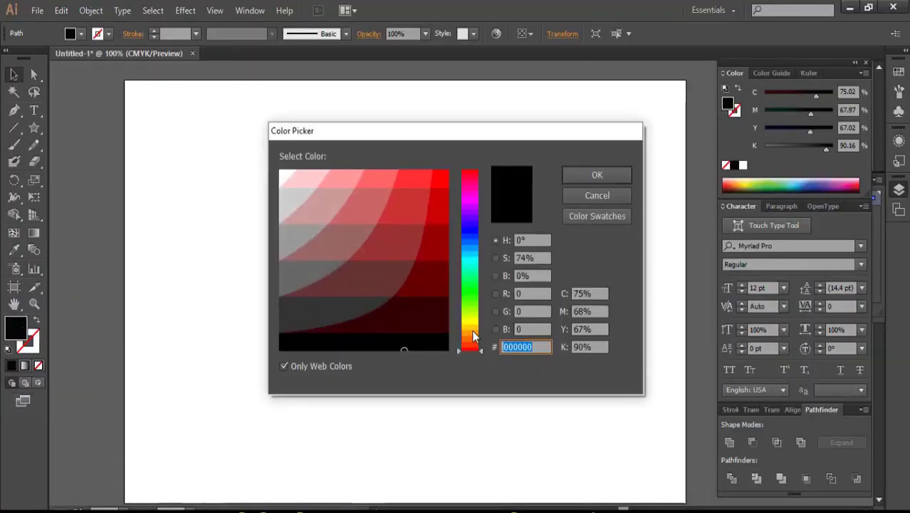
{"action": "left_click_drag", "start_coordinate": [472, 330], "coordinate": [472, 324]}
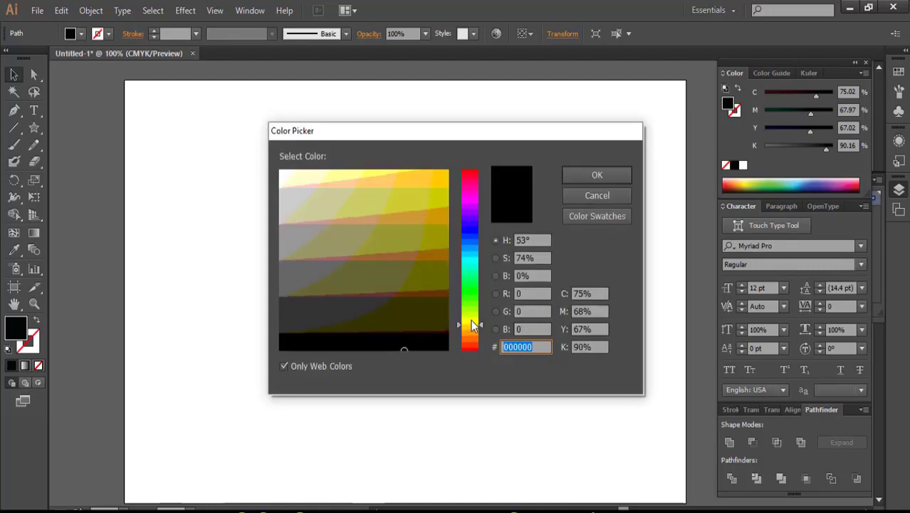
{"action": "left_click", "coordinate": [469, 320]}
{"action": "left_click_drag", "start_coordinate": [425, 181], "coordinate": [481, 158]}
{"action": "left_click", "coordinate": [614, 172]}
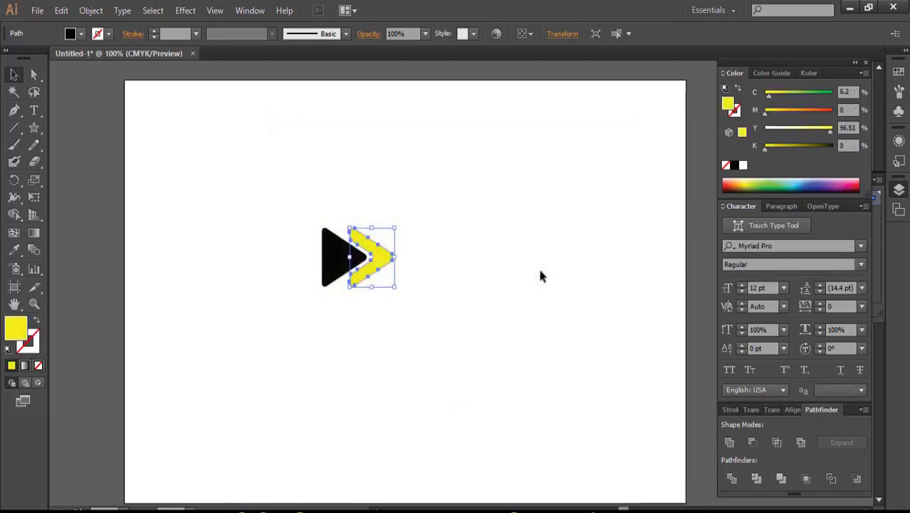
{"action": "left_click", "coordinate": [540, 269]}
Move the triangle and chevron together to the right, closer to the artboard's horizontal centre.
{"action": "left_click_drag", "start_coordinate": [269, 212], "coordinate": [377, 296]}
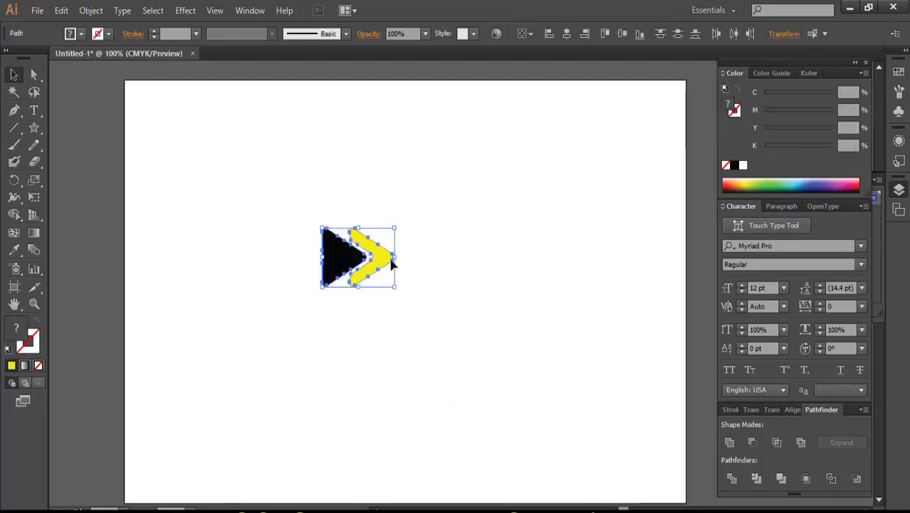
{"action": "left_click_drag", "start_coordinate": [392, 259], "coordinate": [460, 258]}
{"action": "left_click", "coordinate": [444, 390]}
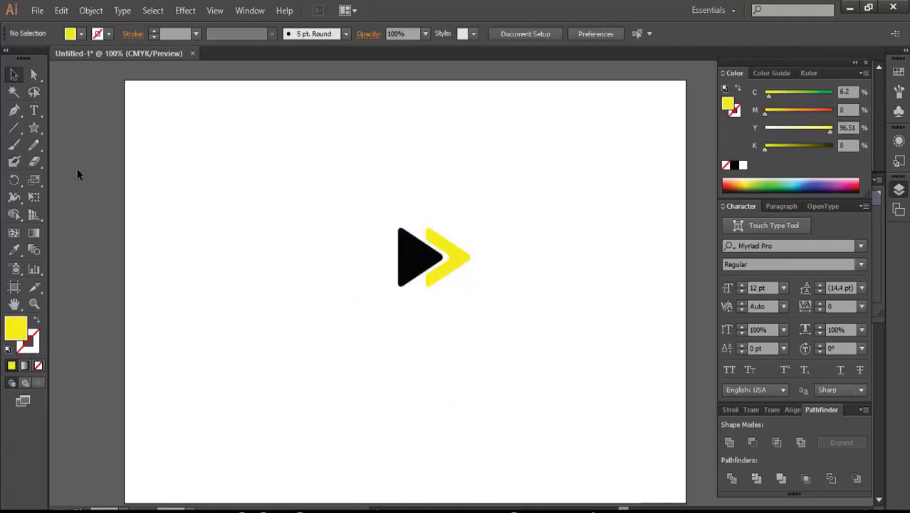
Add the point text "NIKON NEXT" in black below the triangle-and-chevron mark.
{"action": "left_click", "coordinate": [34, 111]}
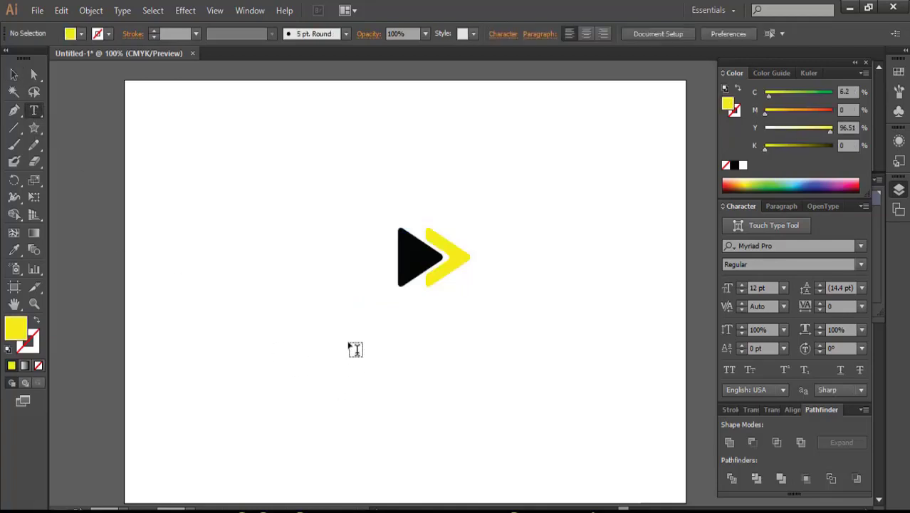
{"action": "left_click", "coordinate": [355, 349]}
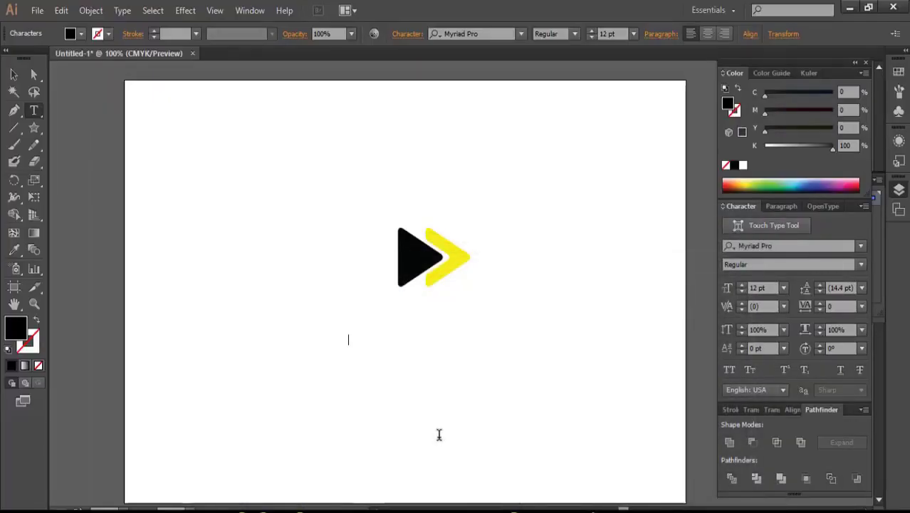
{"action": "type", "text": "NIKON"}
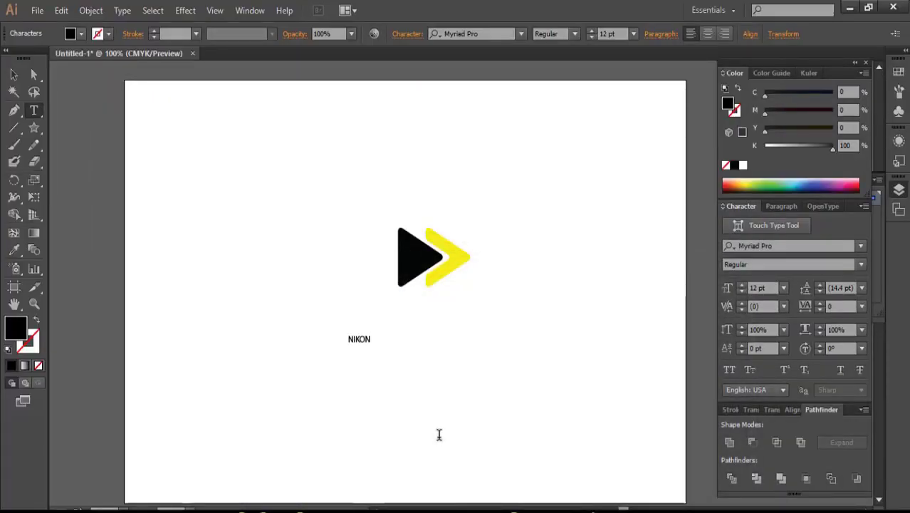
{"action": "type", "text": " NEXT"}
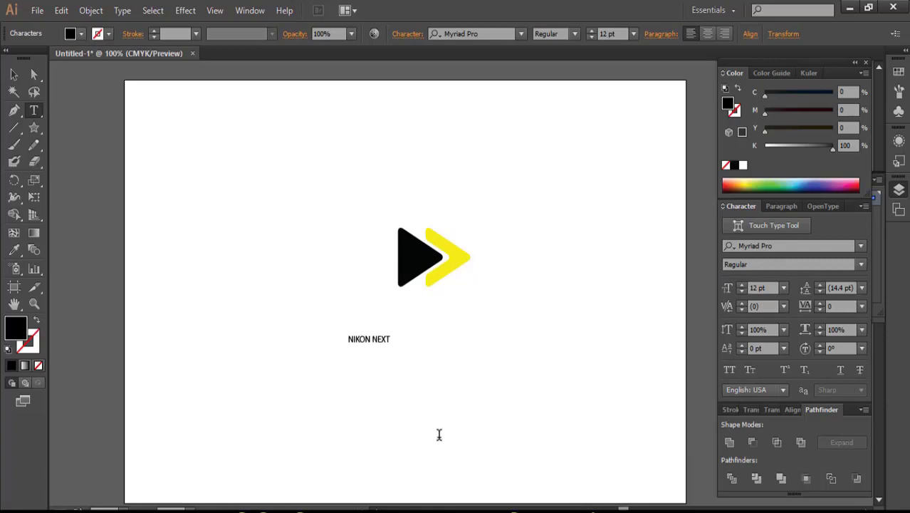
{"action": "left_click", "coordinate": [14, 74]}
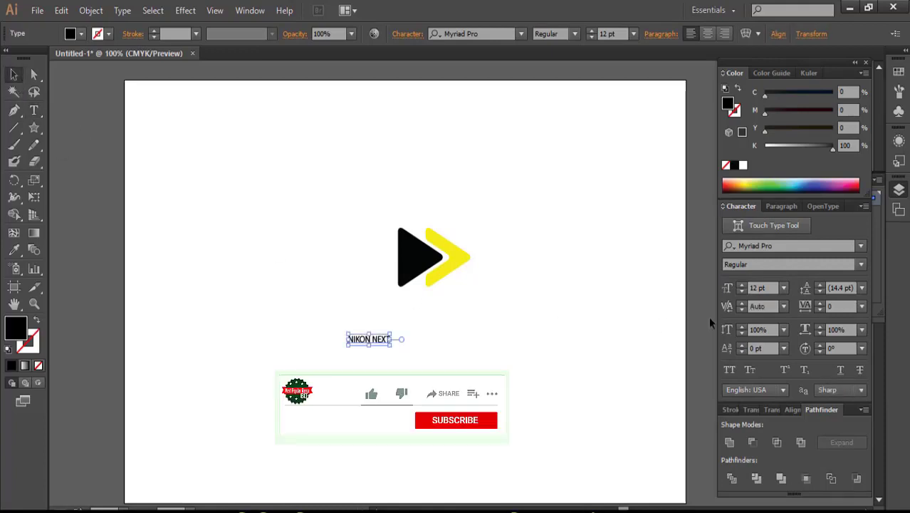
Set the NIKON NEXT text to Bold at 40 pt and move it directly beneath the mark.
{"action": "left_click", "coordinate": [845, 265]}
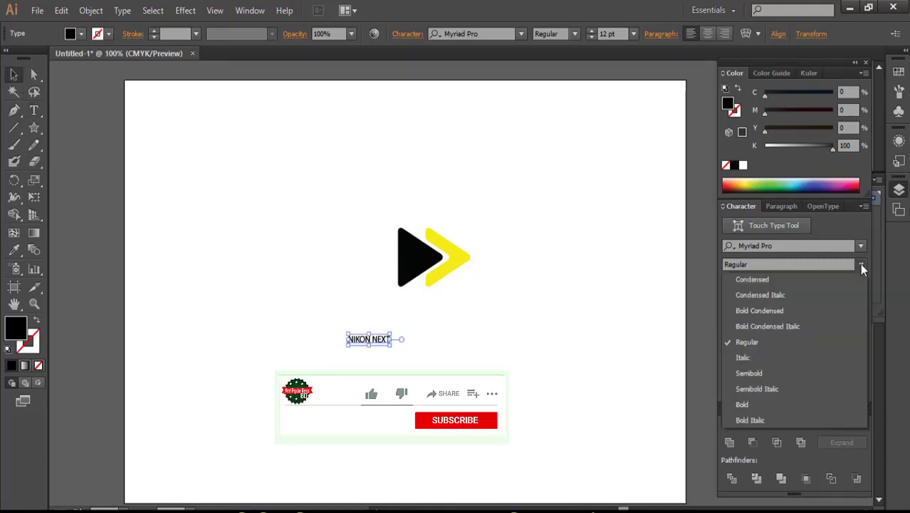
{"action": "left_click", "coordinate": [774, 404]}
{"action": "left_click", "coordinate": [741, 285]}
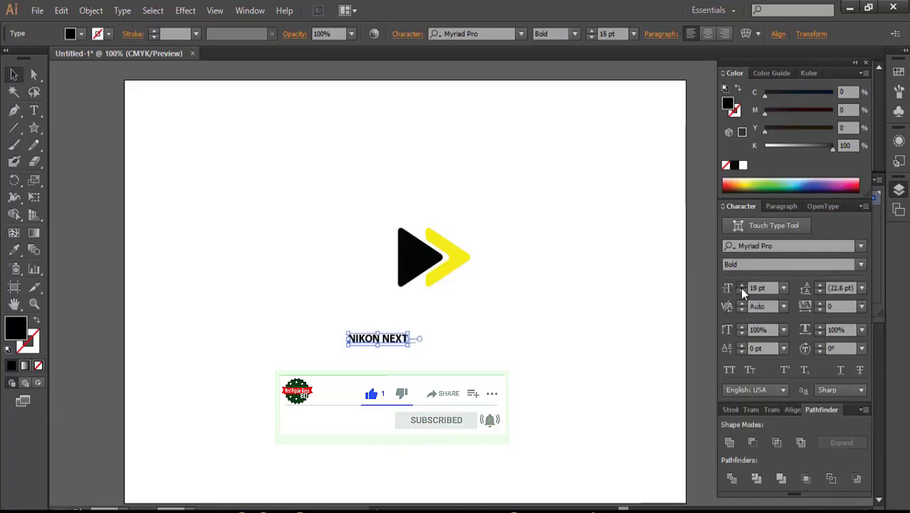
{"action": "left_click_drag", "start_coordinate": [742, 287], "coordinate": [738, 287]}
{"action": "left_click_drag", "start_coordinate": [486, 339], "coordinate": [465, 317]}
{"action": "left_click", "coordinate": [467, 435]}
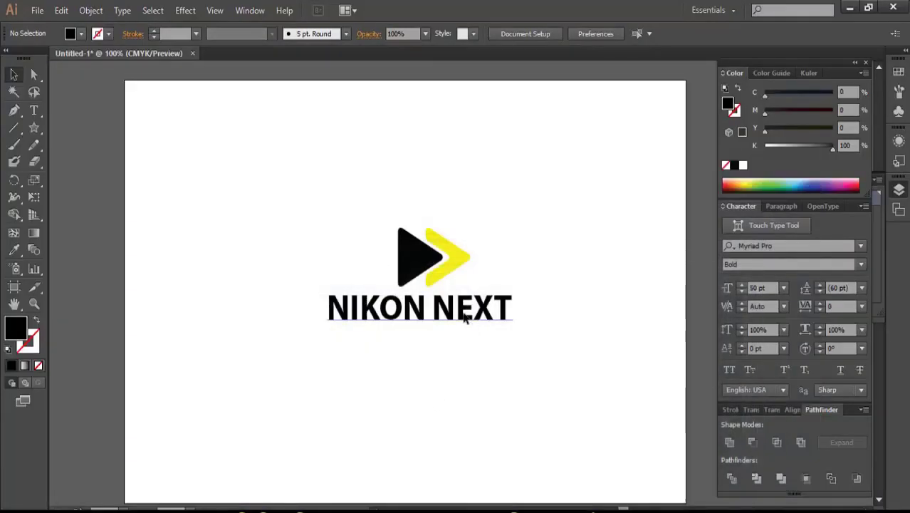
{"action": "left_click", "coordinate": [465, 318]}
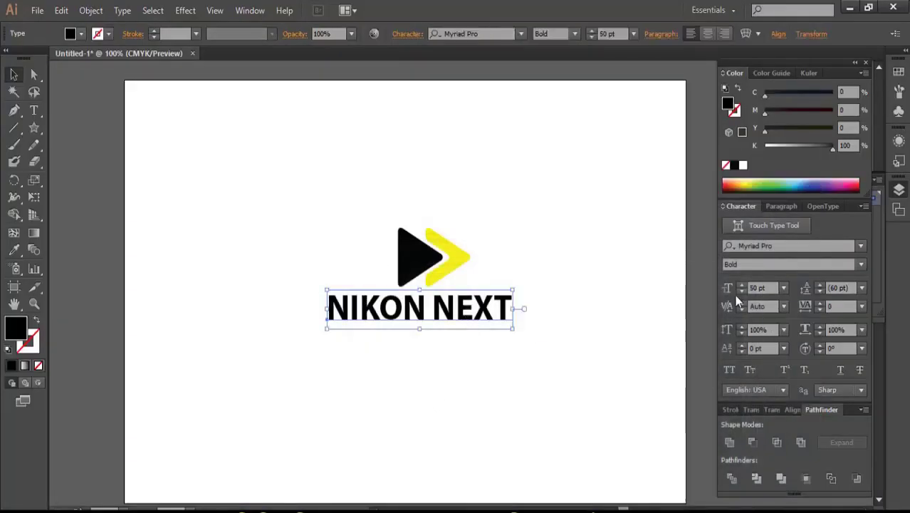
{"action": "left_click_drag", "start_coordinate": [739, 291], "coordinate": [741, 292]}
Group the black triangle and the yellow chevron into one object, leaving the text out.
{"action": "left_click_drag", "start_coordinate": [342, 189], "coordinate": [553, 412]}
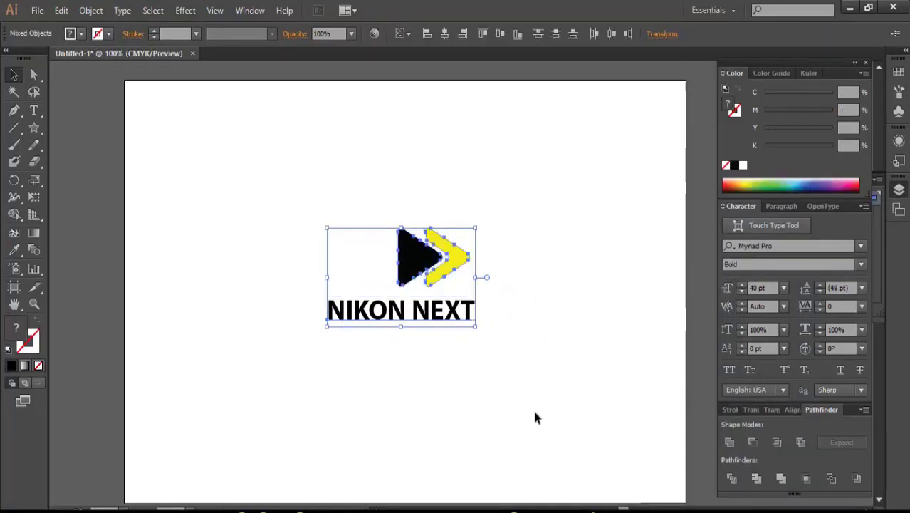
{"action": "left_click_drag", "start_coordinate": [350, 184], "coordinate": [493, 283]}
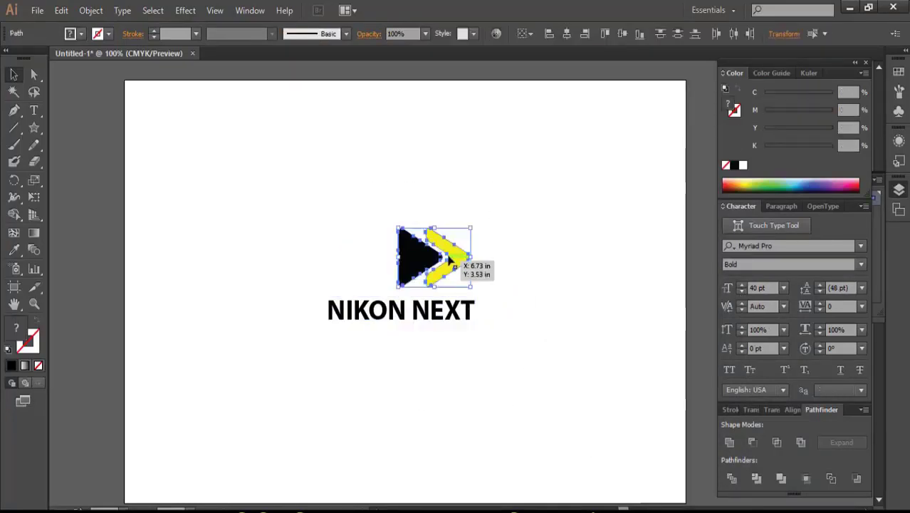
{"action": "right_click", "coordinate": [449, 254]}
{"action": "left_click_drag", "start_coordinate": [337, 173], "coordinate": [497, 268]}
{"action": "right_click", "coordinate": [467, 268]}
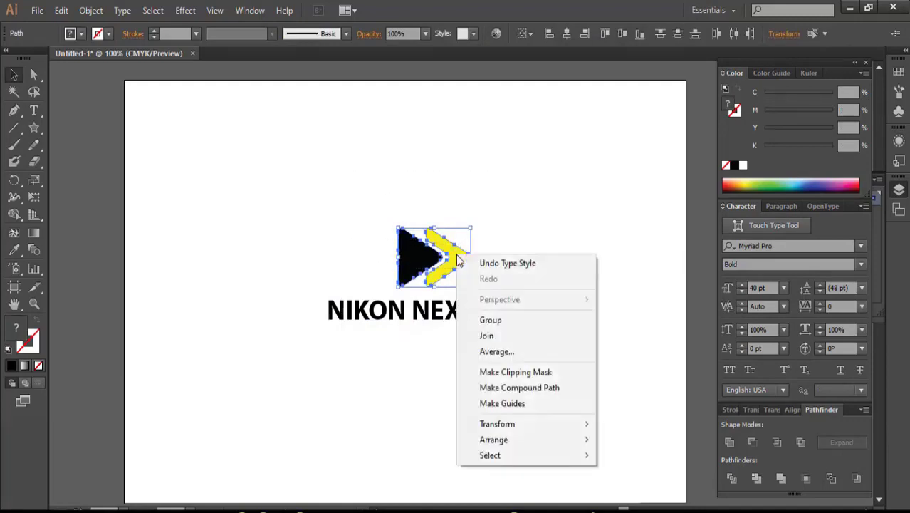
{"action": "left_click", "coordinate": [503, 324]}
Align the grouped mark and the NIKON NEXT text on their horizontal centres.
{"action": "left_click_drag", "start_coordinate": [327, 185], "coordinate": [487, 415]}
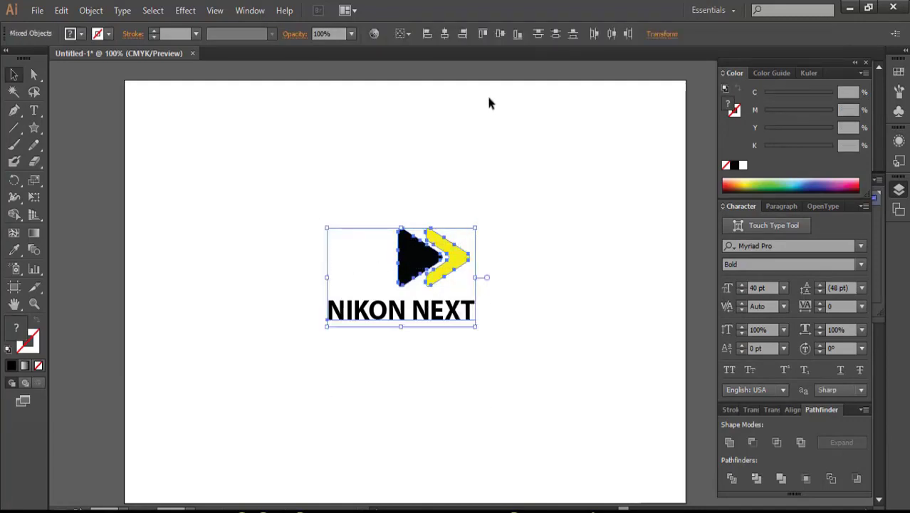
{"action": "left_click", "coordinate": [448, 37]}
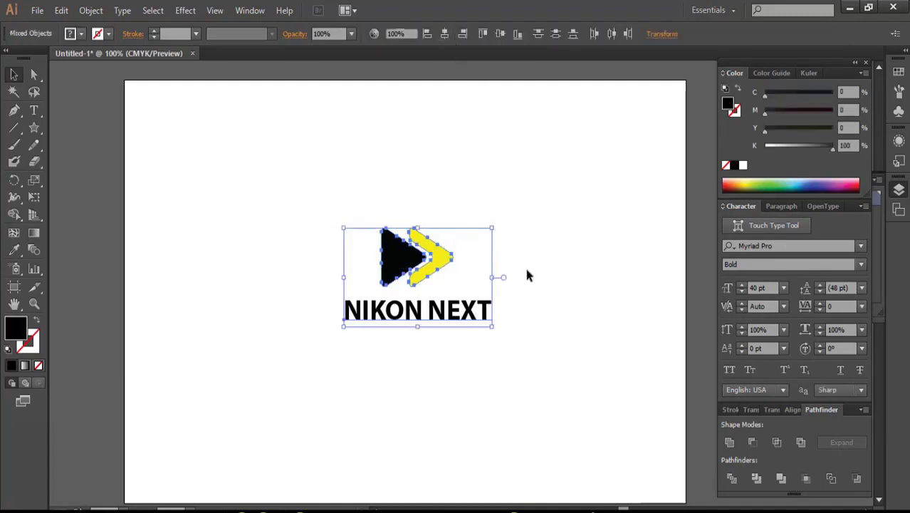
{"action": "left_click", "coordinate": [524, 264]}
Nudge the NIKON NEXT text slightly left and up towards the mark, and deselect it.
{"action": "left_click", "coordinate": [456, 316]}
{"action": "key", "text": "Left"}
{"action": "key", "text": "Left"}
{"action": "key", "text": "Left"}
{"action": "key", "text": "Left"}
{"action": "key", "text": "Left"}
{"action": "key", "text": "Left"}
{"action": "key", "text": "Left"}
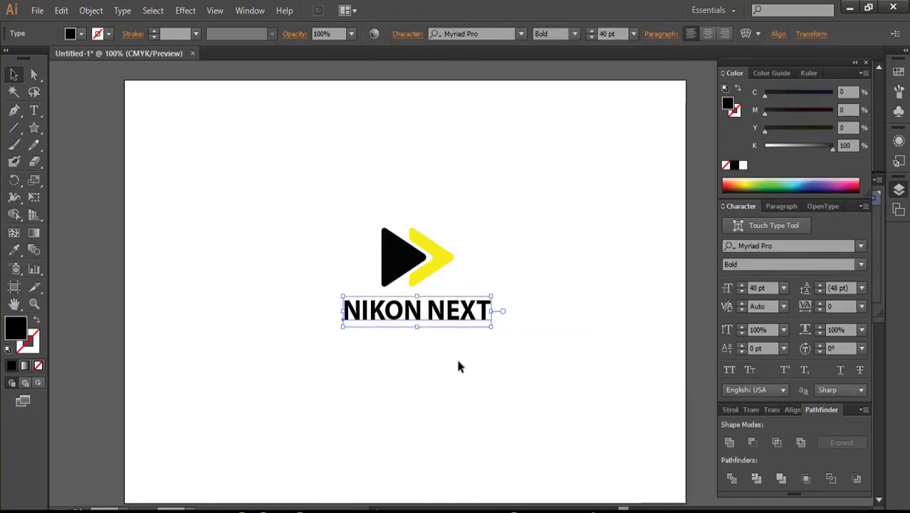
{"action": "key", "text": "Up"}
{"action": "key", "text": "Up"}
{"action": "key", "text": "Up"}
{"action": "key", "text": "Up"}
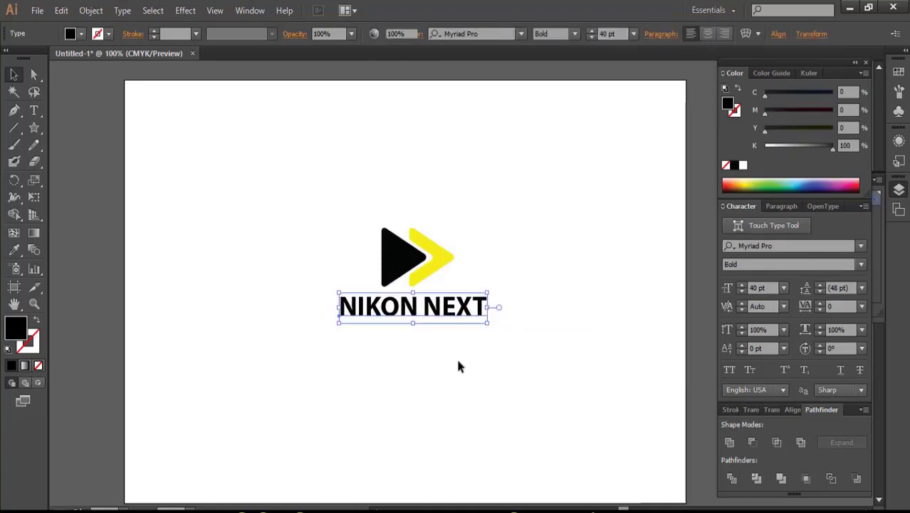
{"action": "left_click", "coordinate": [458, 366]}
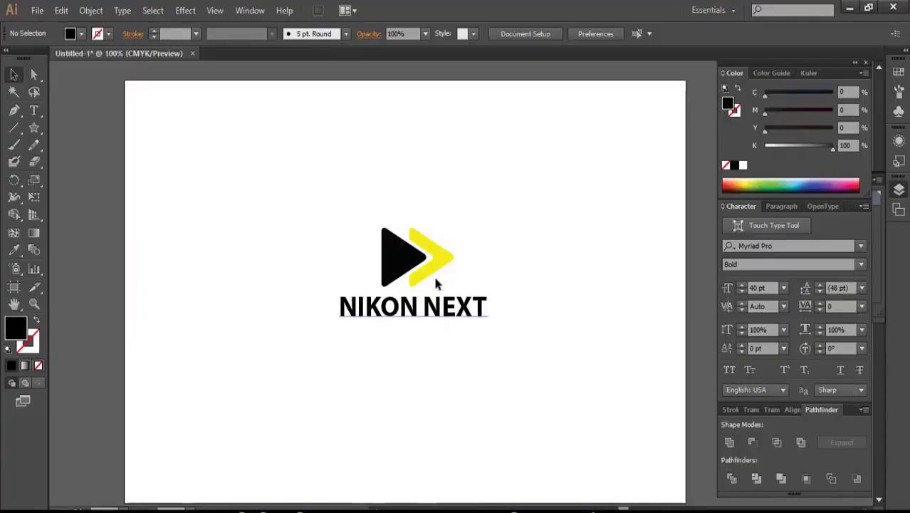
Stretch the grouped triangle-and-chevron mark slightly wider to the right, keeping its height, and deselect it.
{"action": "left_click", "coordinate": [434, 269]}
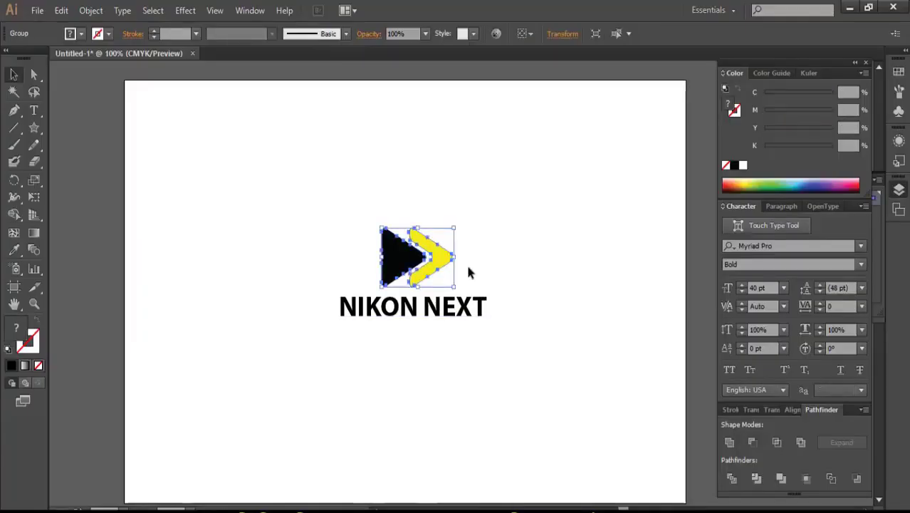
{"action": "left_click_drag", "start_coordinate": [453, 257], "coordinate": [469, 258]}
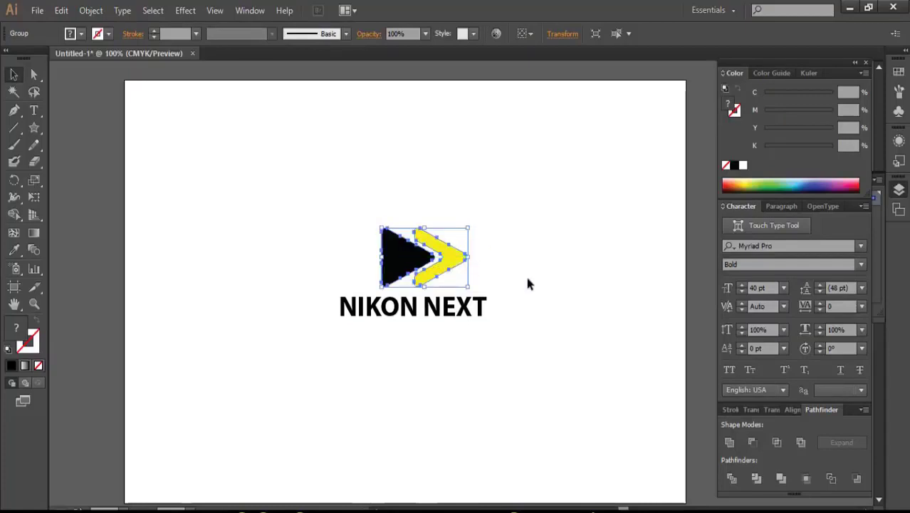
{"action": "left_click", "coordinate": [529, 283]}
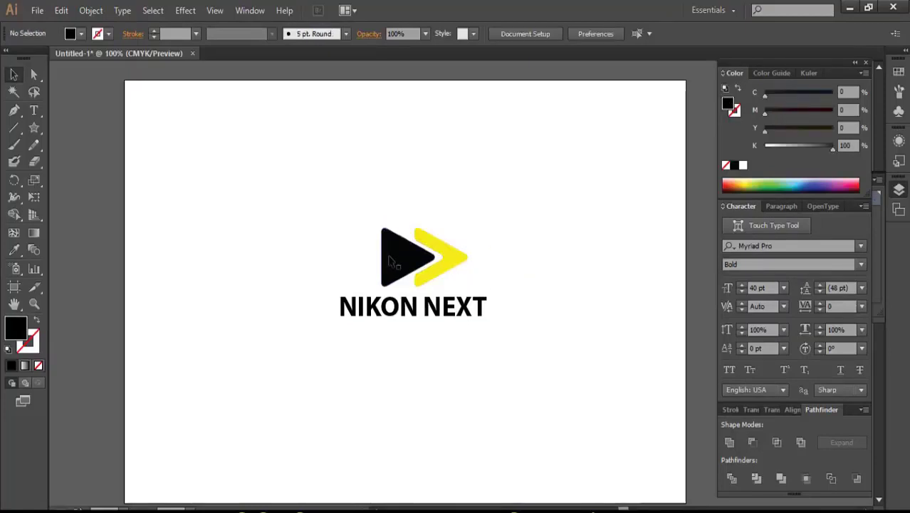
{"action": "left_click_drag", "start_coordinate": [296, 185], "coordinate": [584, 394]}
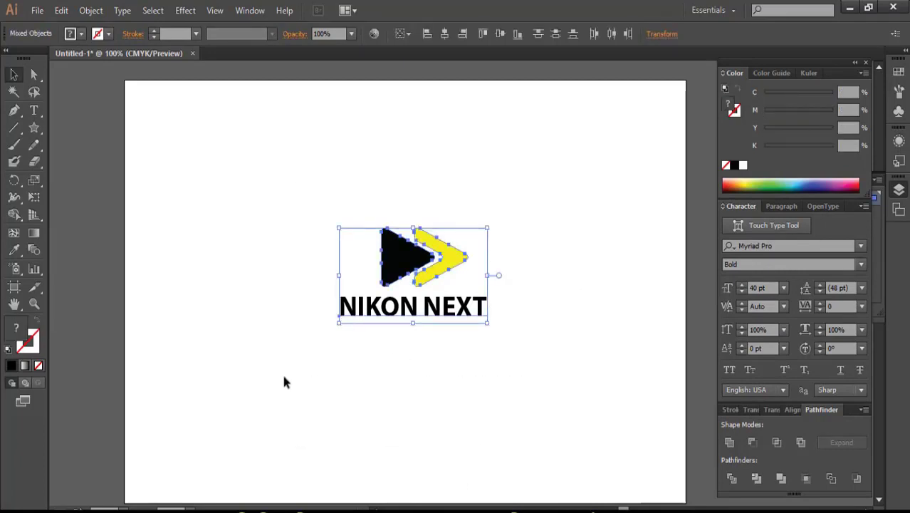
{"action": "left_click", "coordinate": [34, 75]}
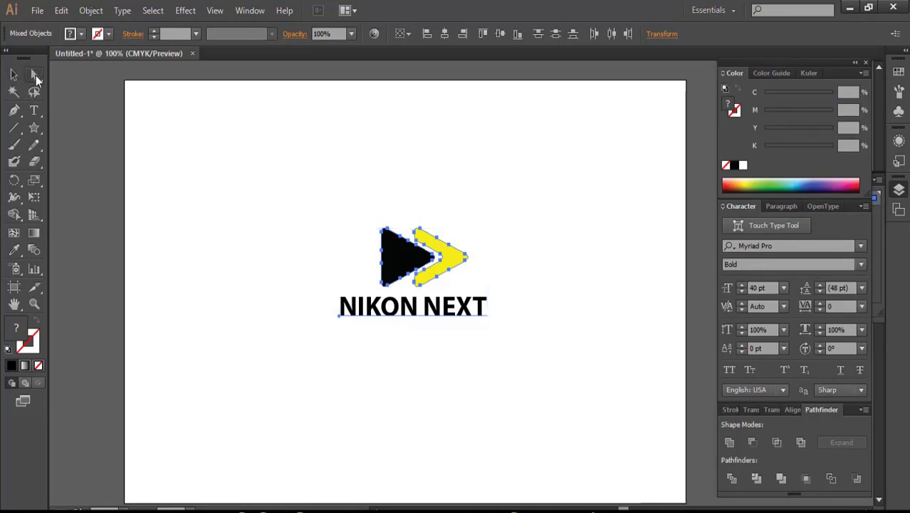
{"action": "left_click", "coordinate": [41, 126]}
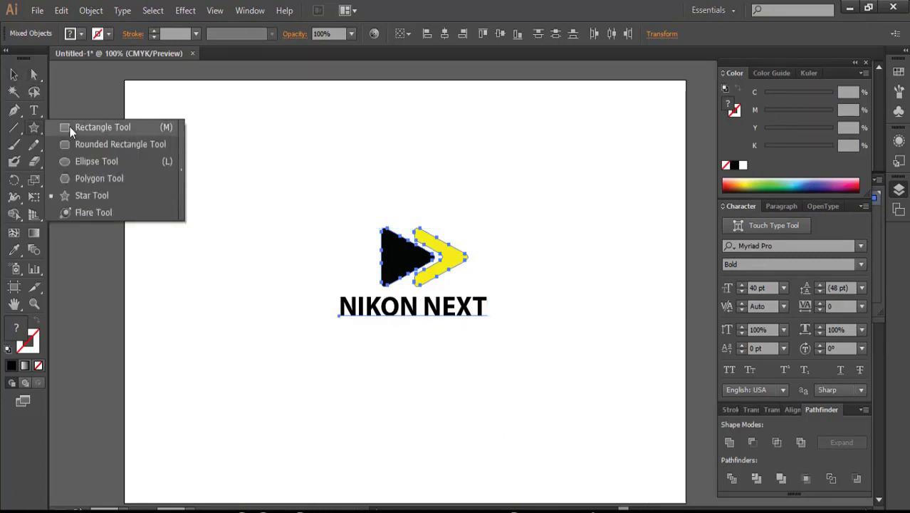
{"action": "left_click", "coordinate": [87, 195]}
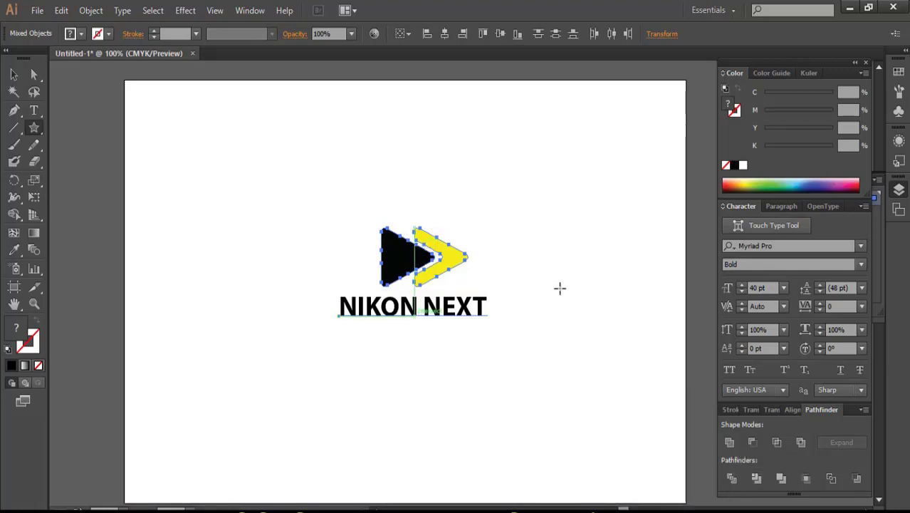
{"action": "left_click", "coordinate": [33, 110]}
{"action": "left_click", "coordinate": [70, 116]}
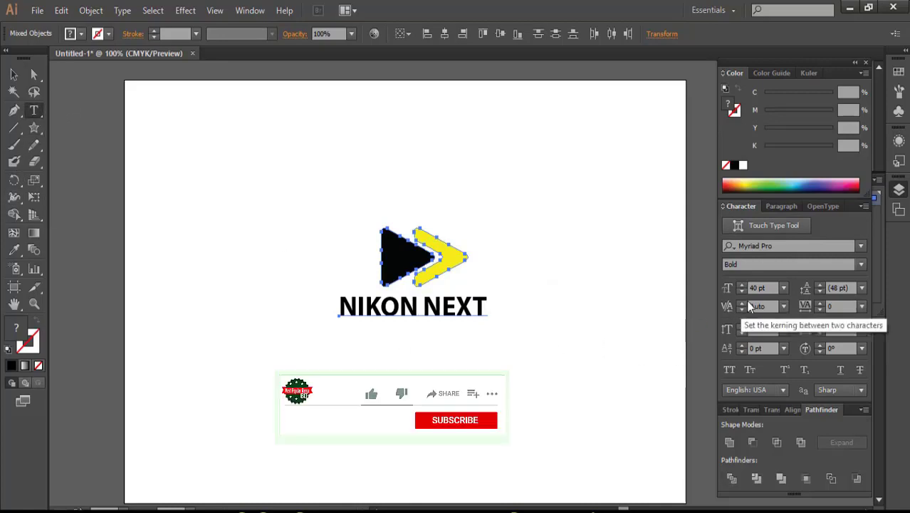